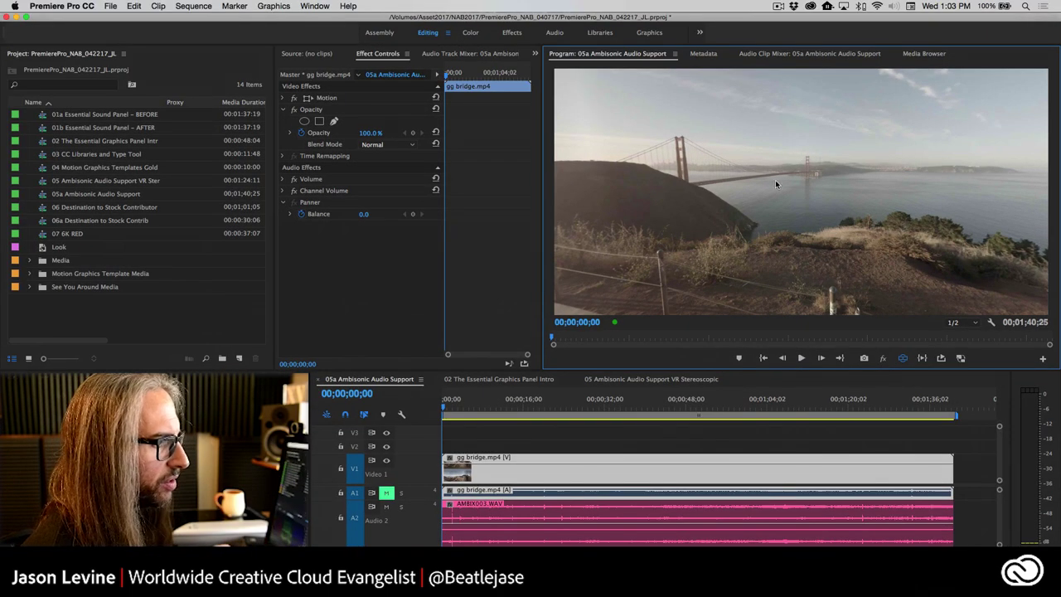
# Step: Select the bridge video, its audio and AMBIX003.WAV in the sequence, then switch to the Preview screenshot
pyautogui.moveTo(775, 180); pyautogui.dragTo(817, 217)
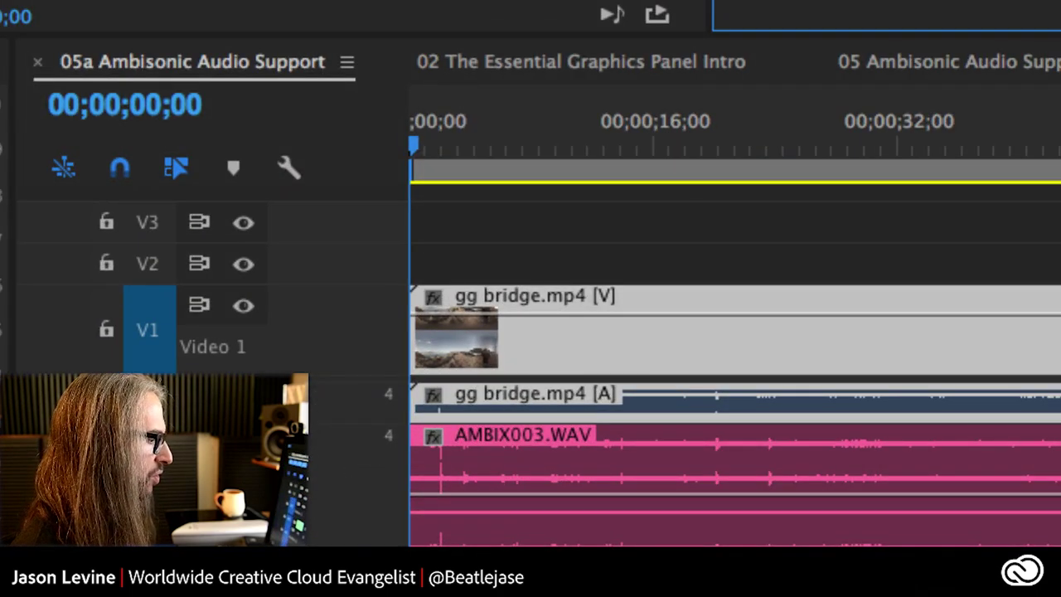
pyautogui.click(585, 489)
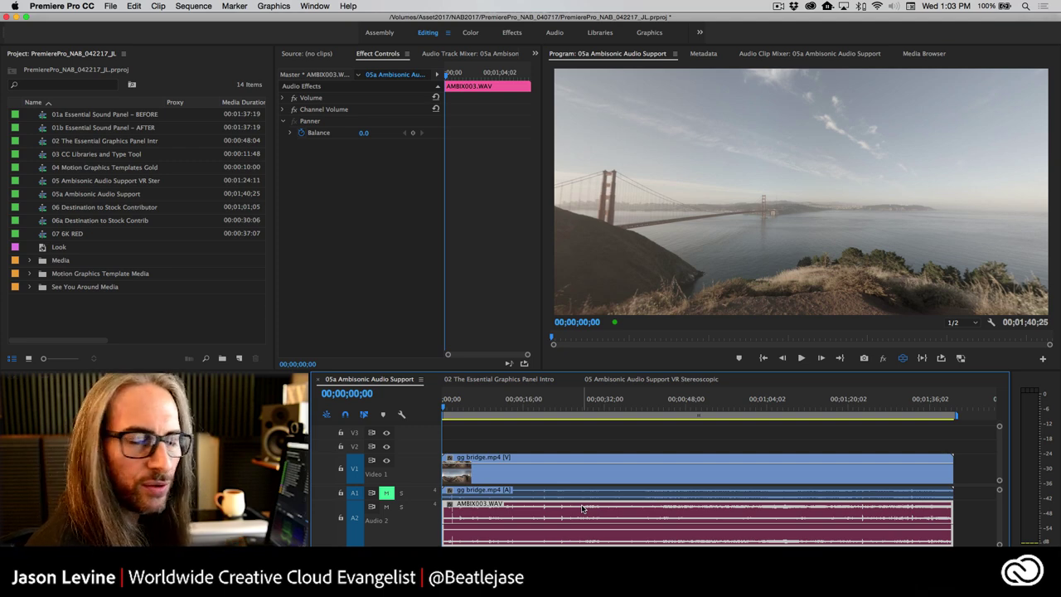
pyautogui.press('super+Tab')
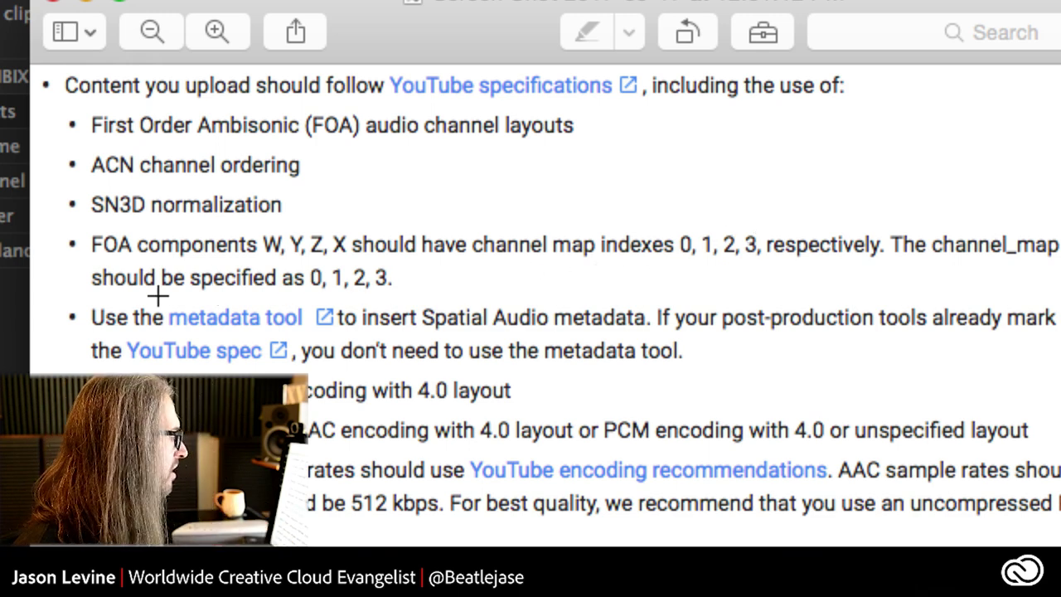
# Step: Draw a rectangle around the 'Use the metadata tool' line on the spatial audio screenshot
pyautogui.moveTo(146, 335); pyautogui.dragTo(658, 333)
# Step: Deselect the rectangle marking the metadata tool line
pyautogui.click(604, 278)
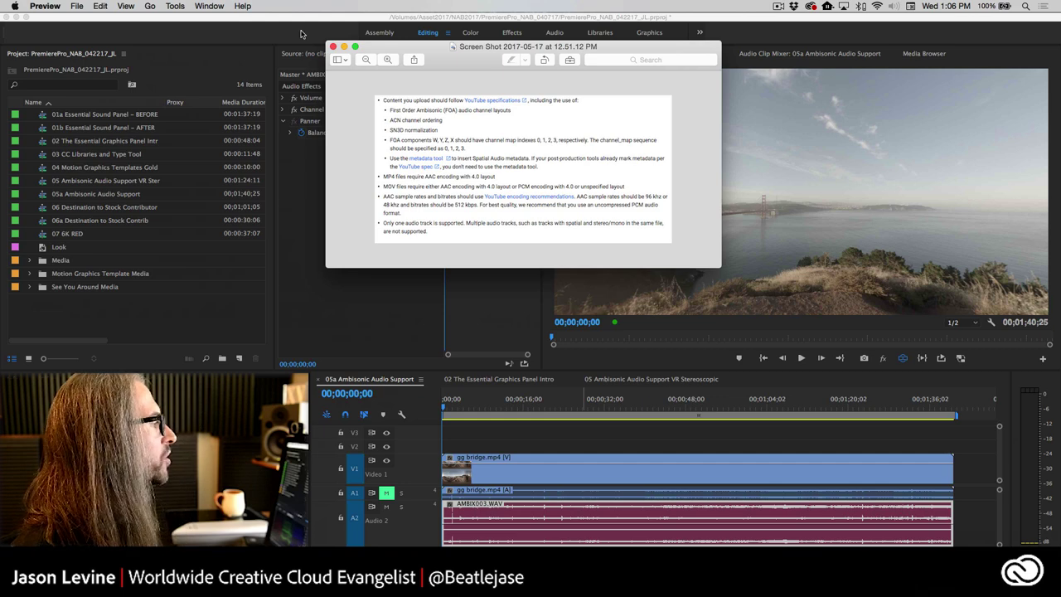
# Step: Close the Preview screenshot and select gg bridge.mp4 (2880 x 2880) in the expanded Media bin
pyautogui.click(333, 46)
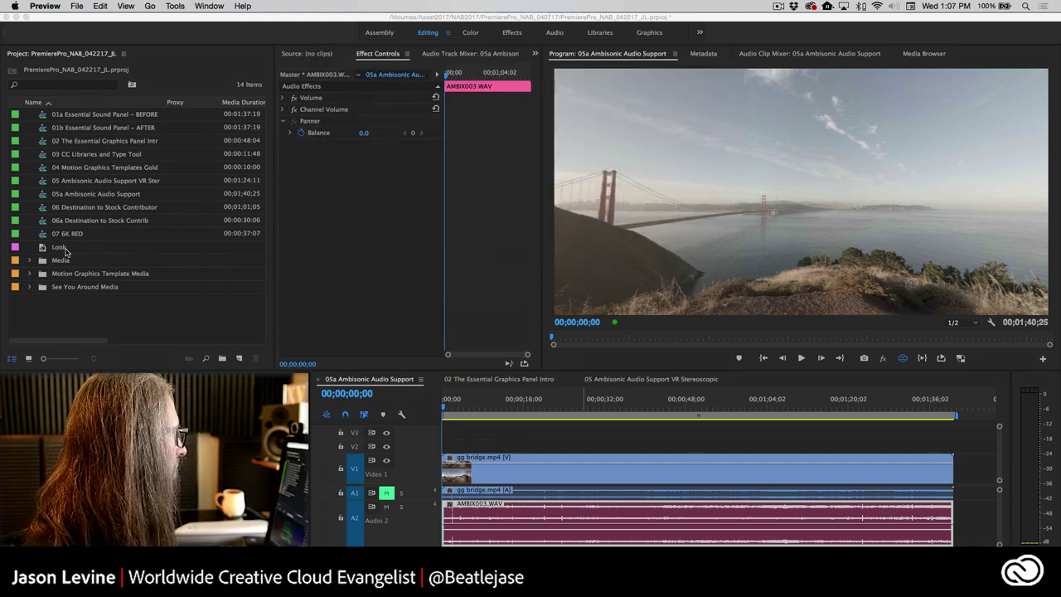
pyautogui.click(29, 261)
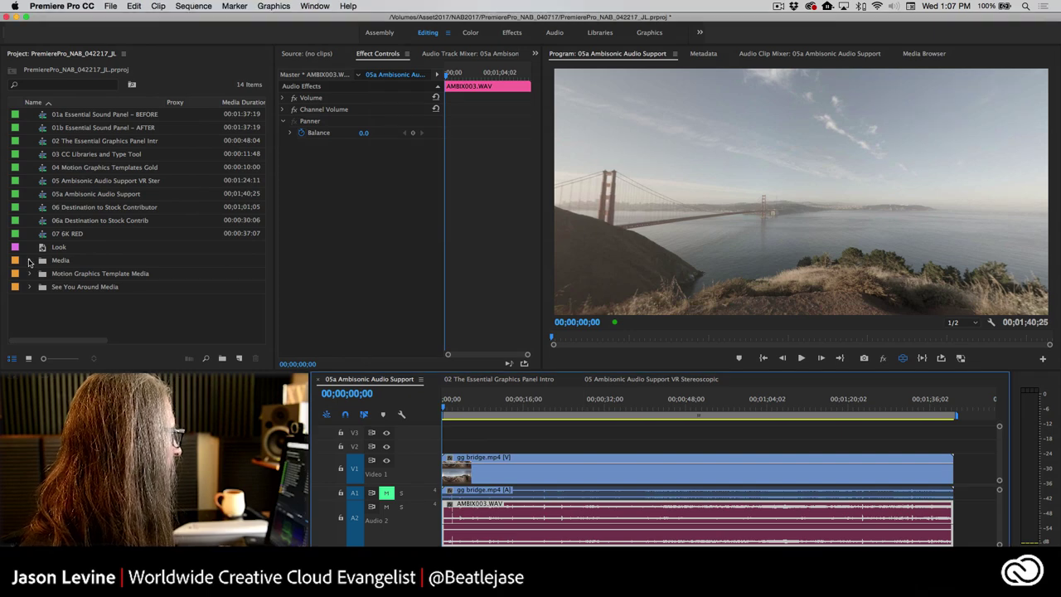
pyautogui.click(30, 262)
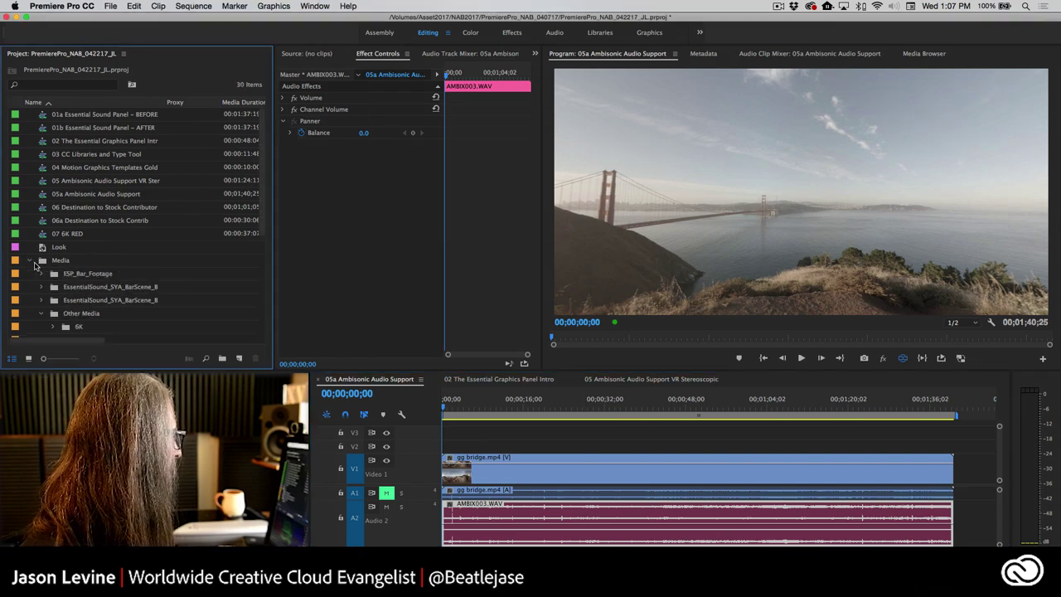
pyautogui.scroll(-5, 58, 269)
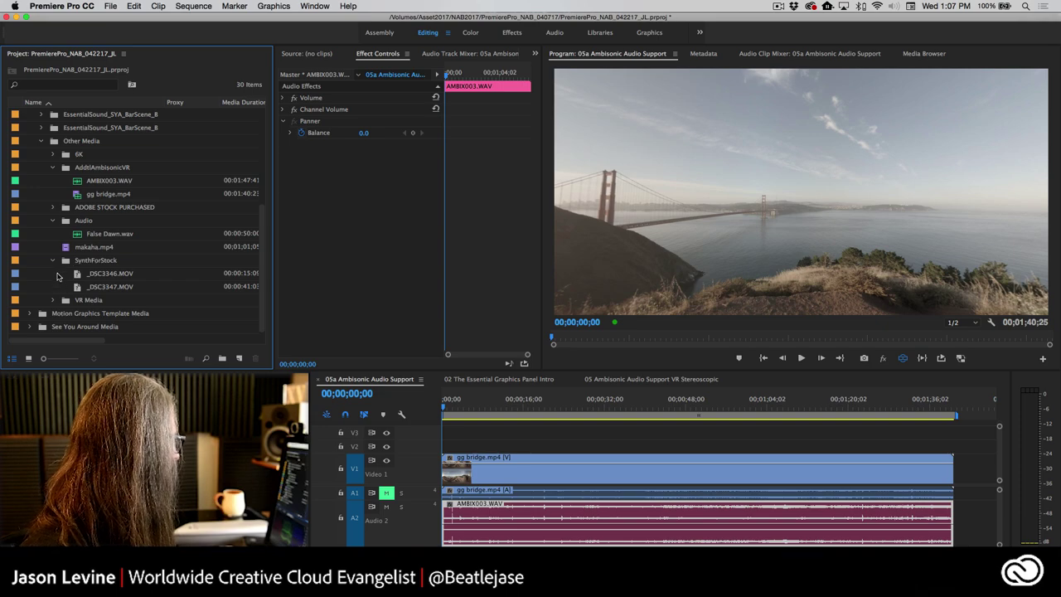
pyautogui.scroll(1, 60, 276)
pyautogui.scroll(1, 58, 276)
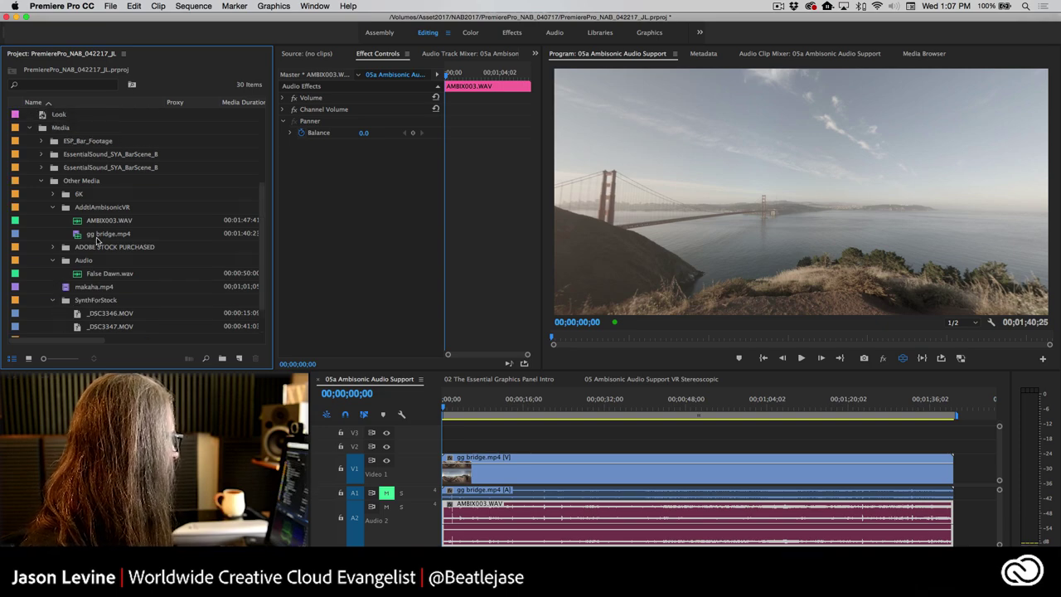
pyautogui.click(95, 236)
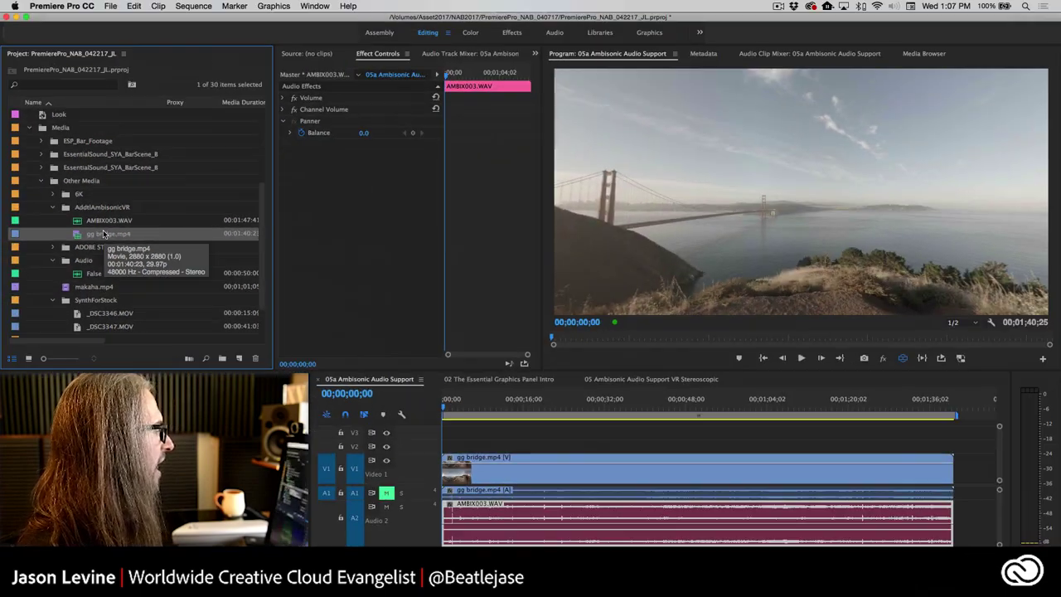
pyautogui.rightClick(178, 235)
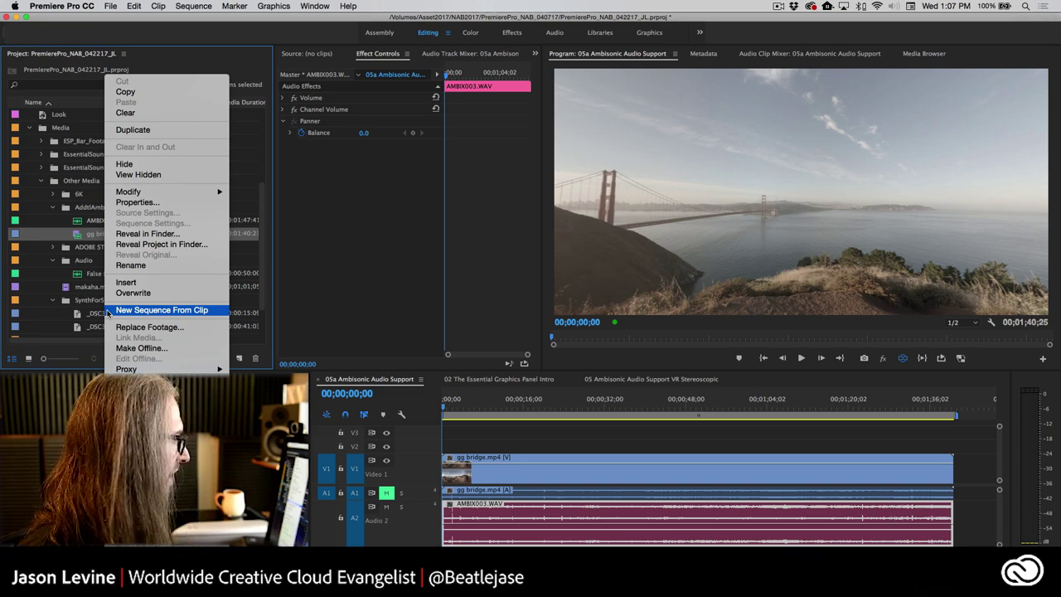
pyautogui.click(383, 307)
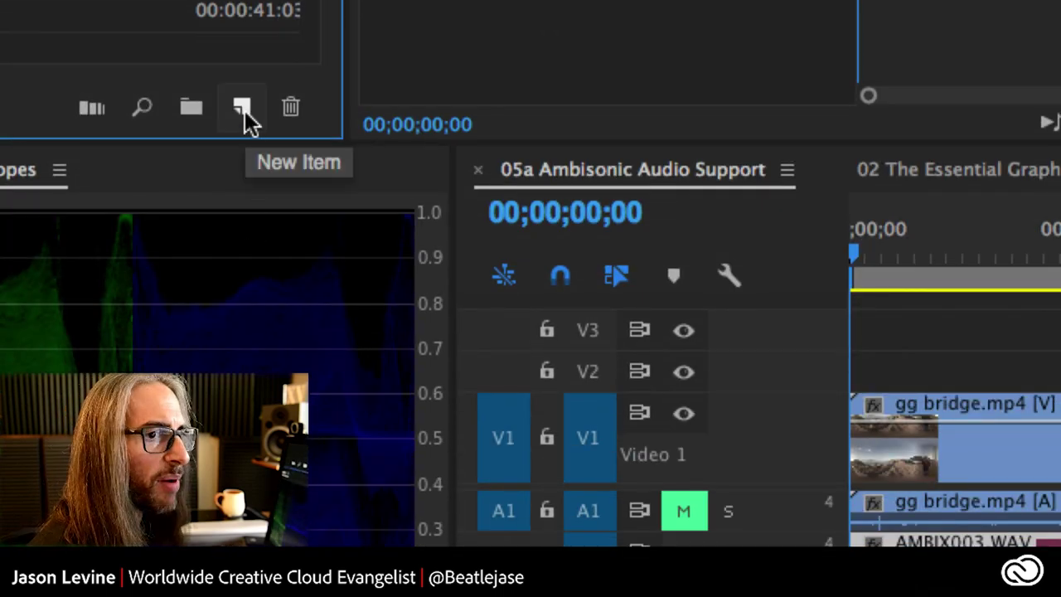
# Step: Start a new sequence, collapse the Digital SLR presets and expand the VR presets
pyautogui.click(245, 111)
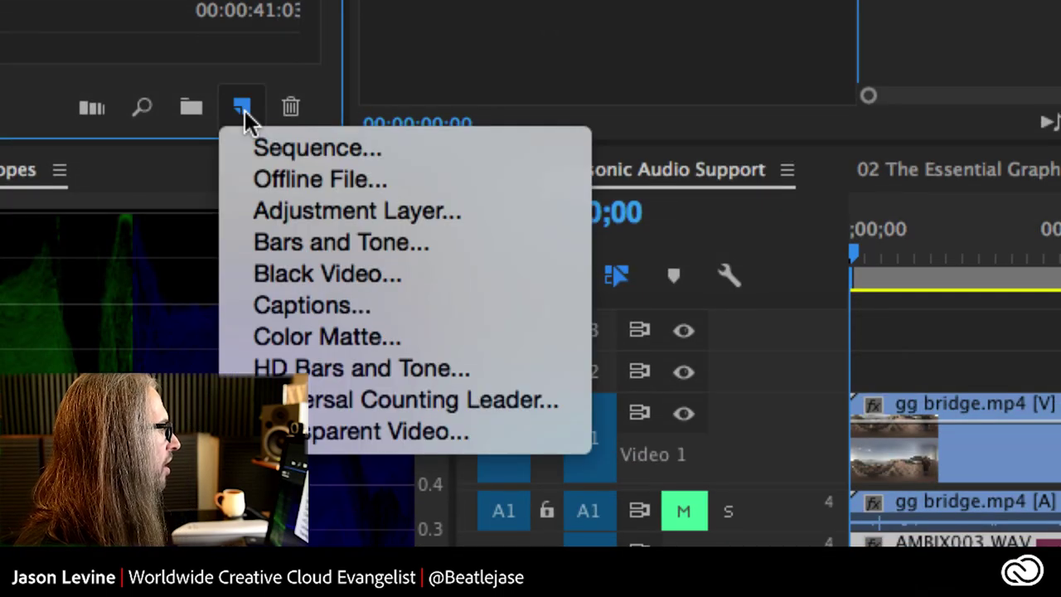
pyautogui.click(269, 137)
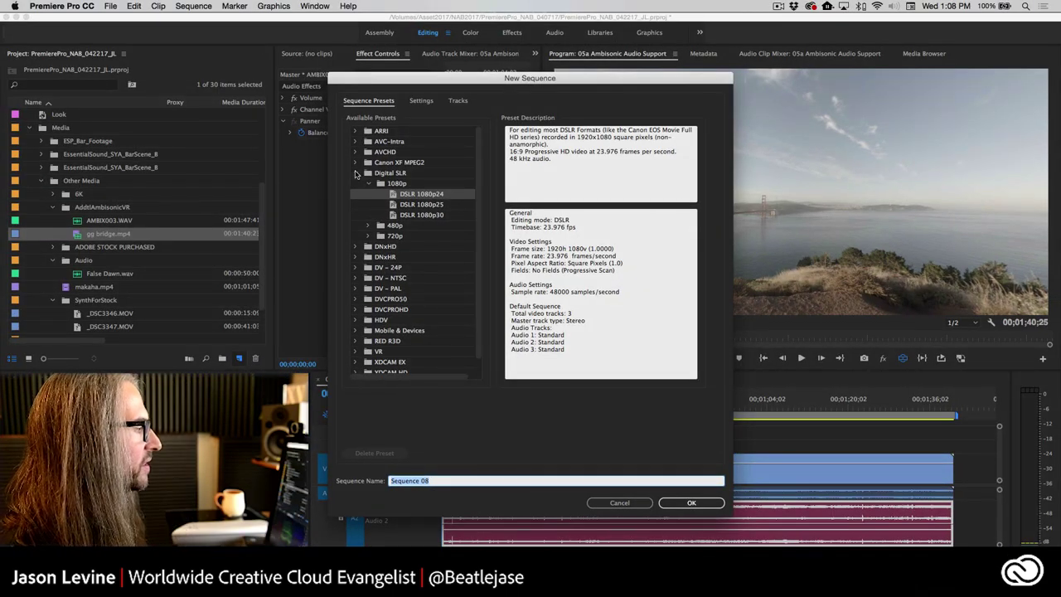
pyautogui.click(356, 172)
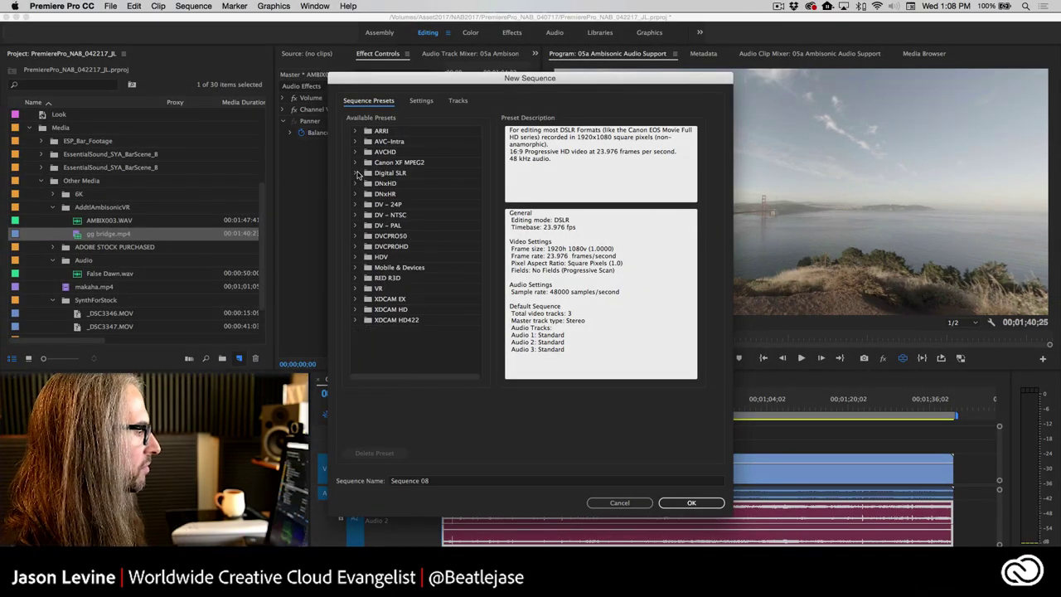
pyautogui.click(356, 289)
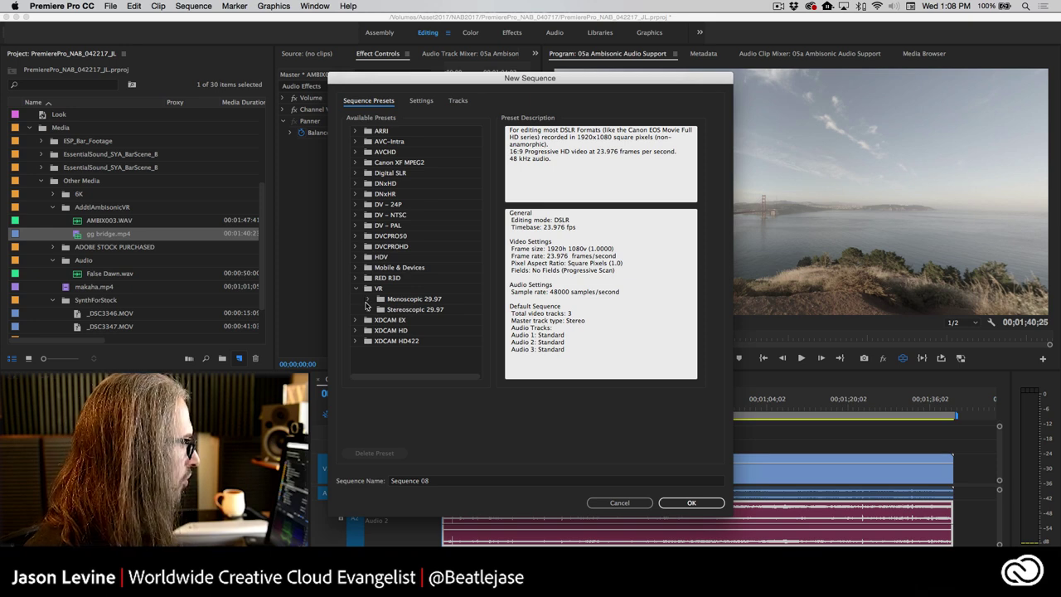
# Step: Compare Monoscopic 29.97 presets 1920x960 – Ambisonics, 3840x1920 – Ambisonics and plain 3840x1920
pyautogui.click(368, 298)
pyautogui.click(475, 293)
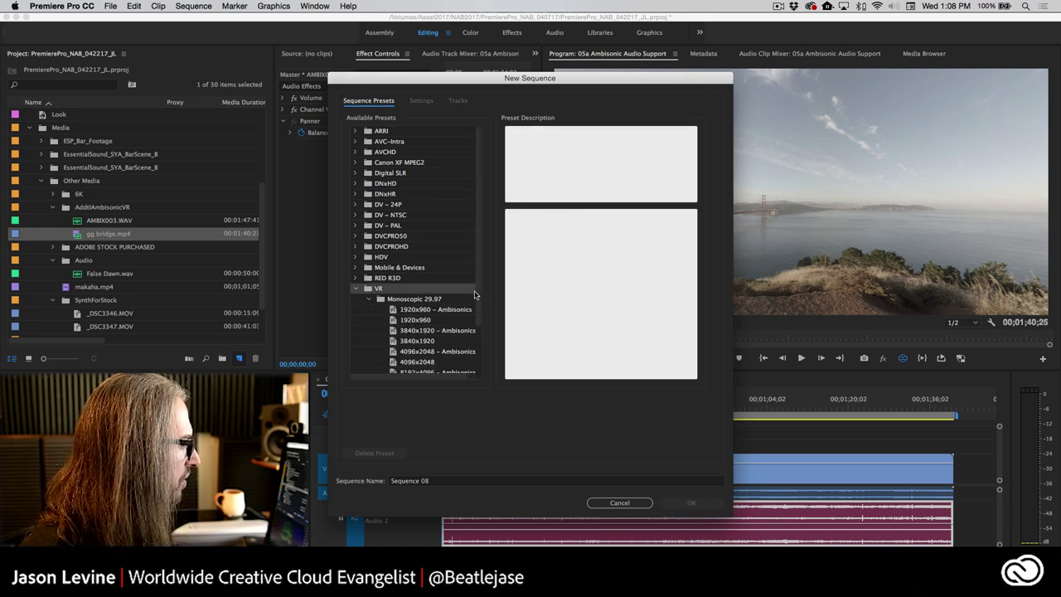
pyautogui.scroll(-3, 475, 297)
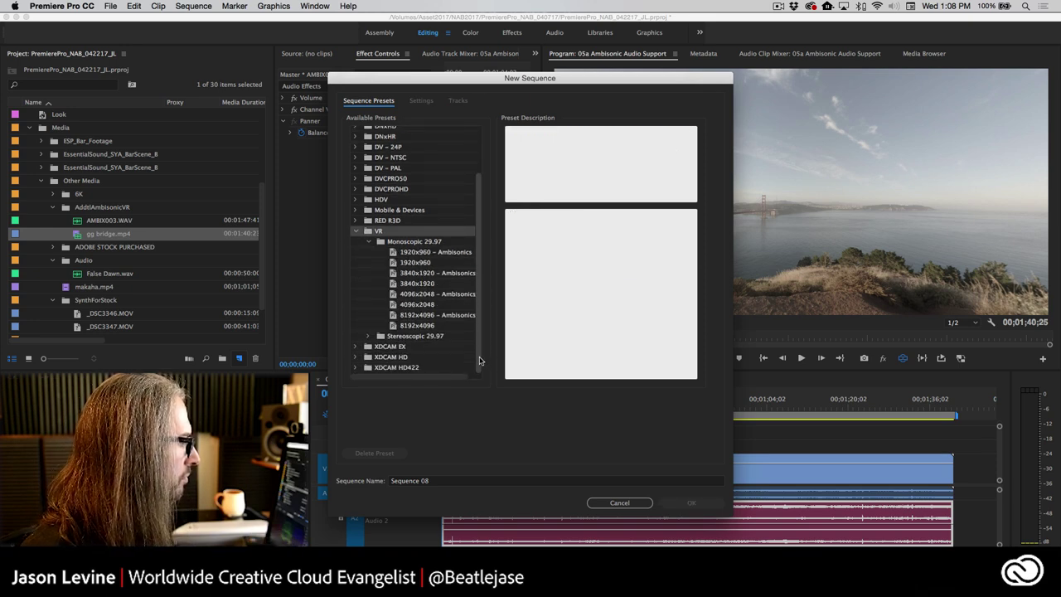
pyautogui.click(410, 241)
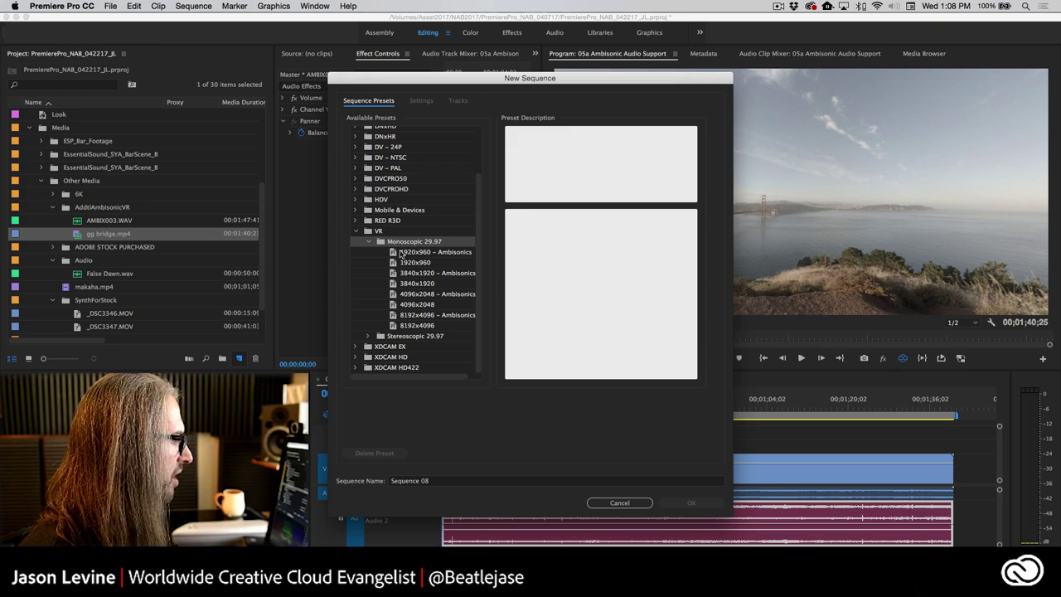
pyautogui.click(402, 252)
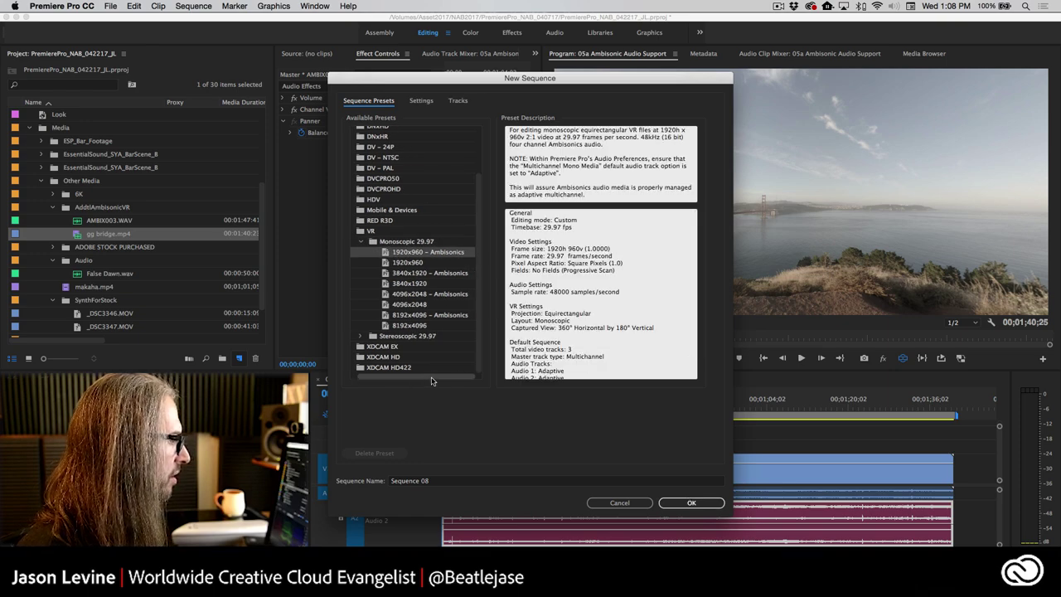
pyautogui.hscroll(2, 456, 299)
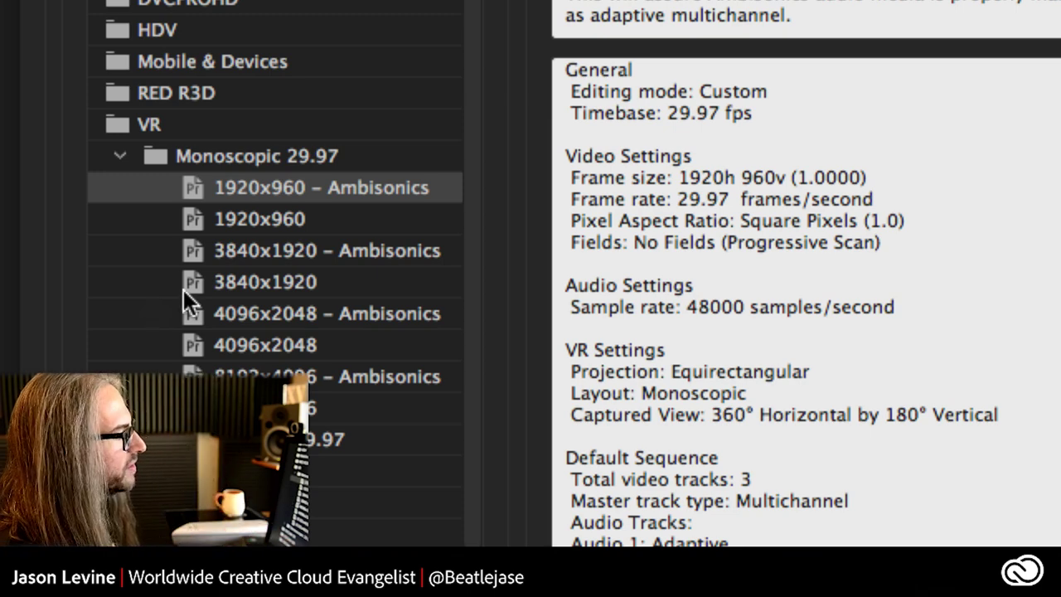
pyautogui.click(271, 248)
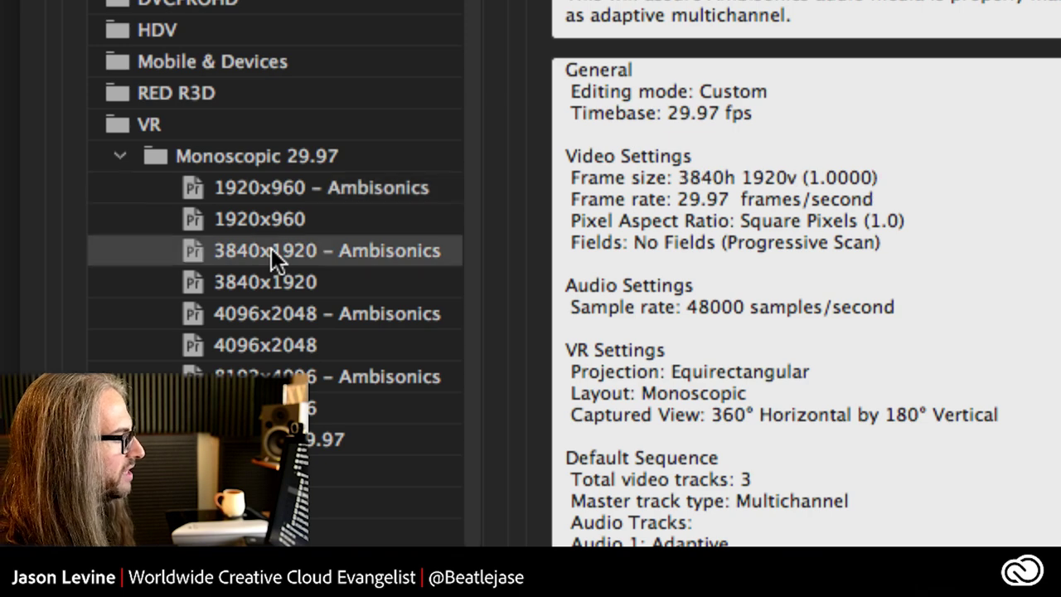
pyautogui.click(284, 278)
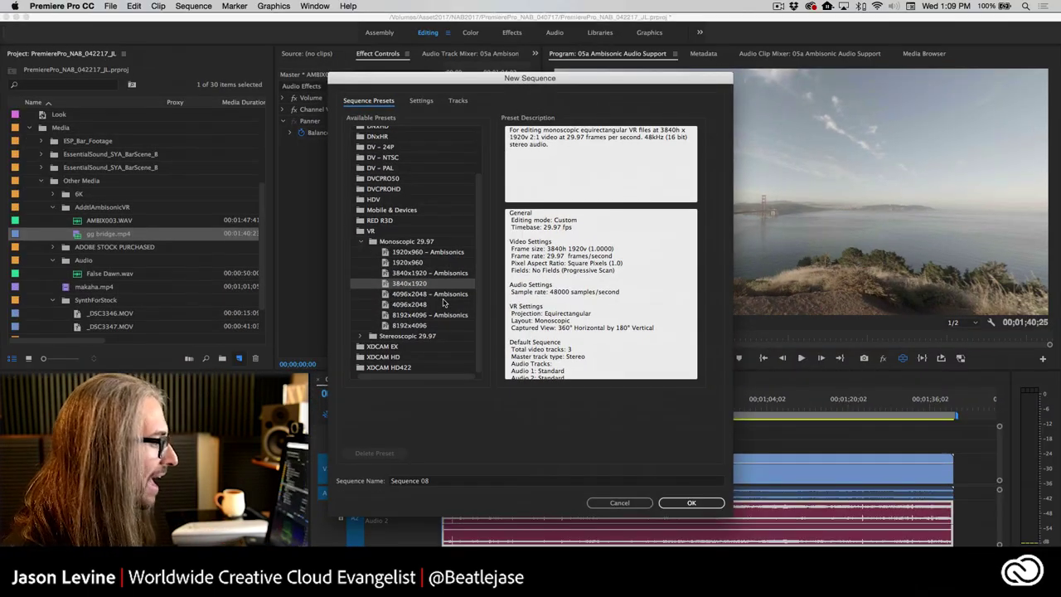
# Step: Choose Stereoscopic 29.97 2880x2880 – Ambisonics and highlight 'Multichannel Mono Media' and 'Adaptive' in its description
pyautogui.click(409, 332)
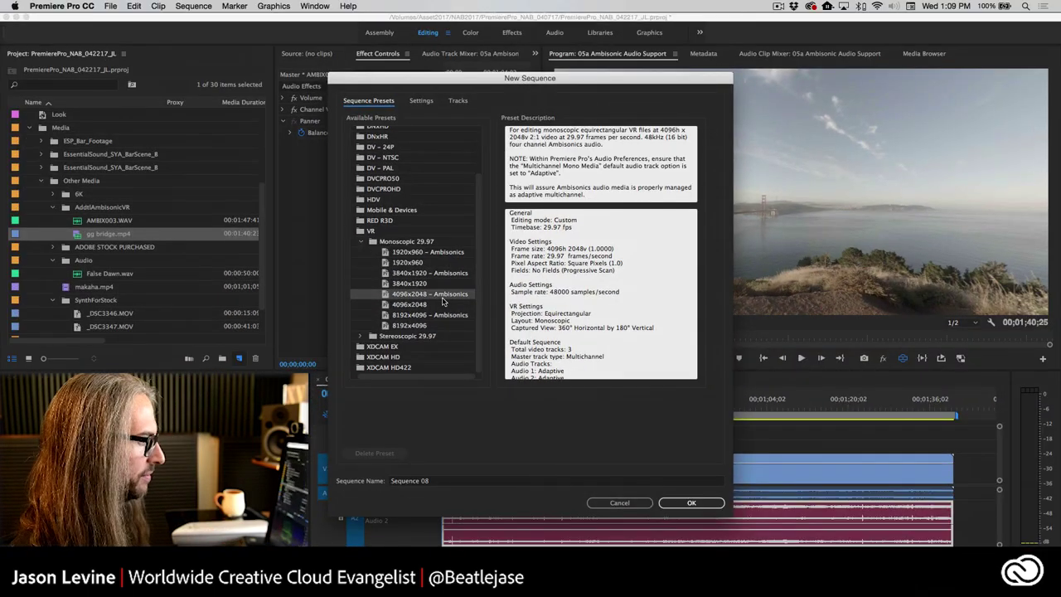
pyautogui.click(361, 241)
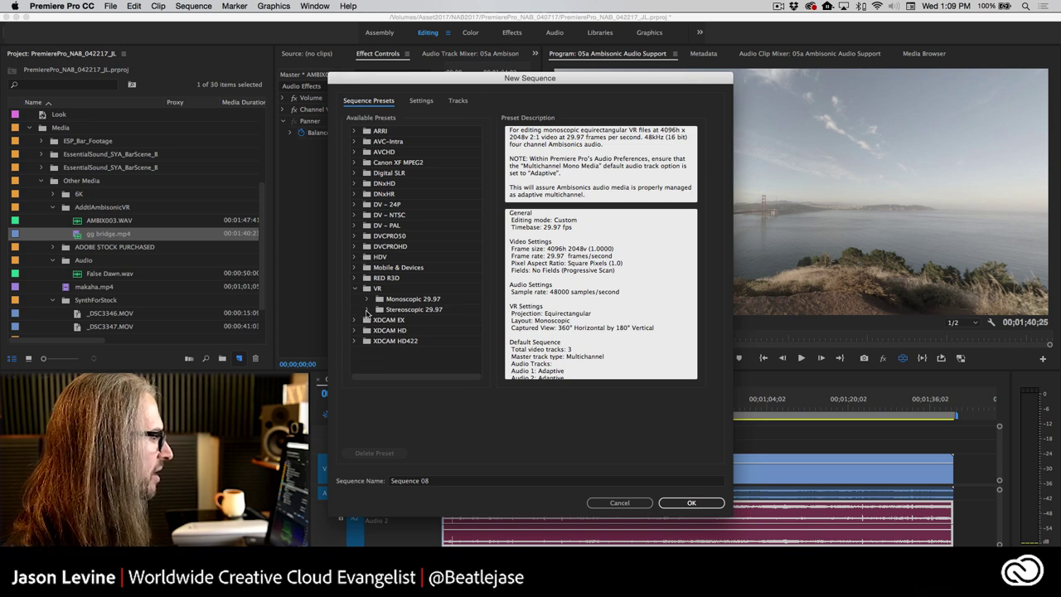
pyautogui.click(368, 310)
pyautogui.moveTo(481, 265); pyautogui.dragTo(490, 332)
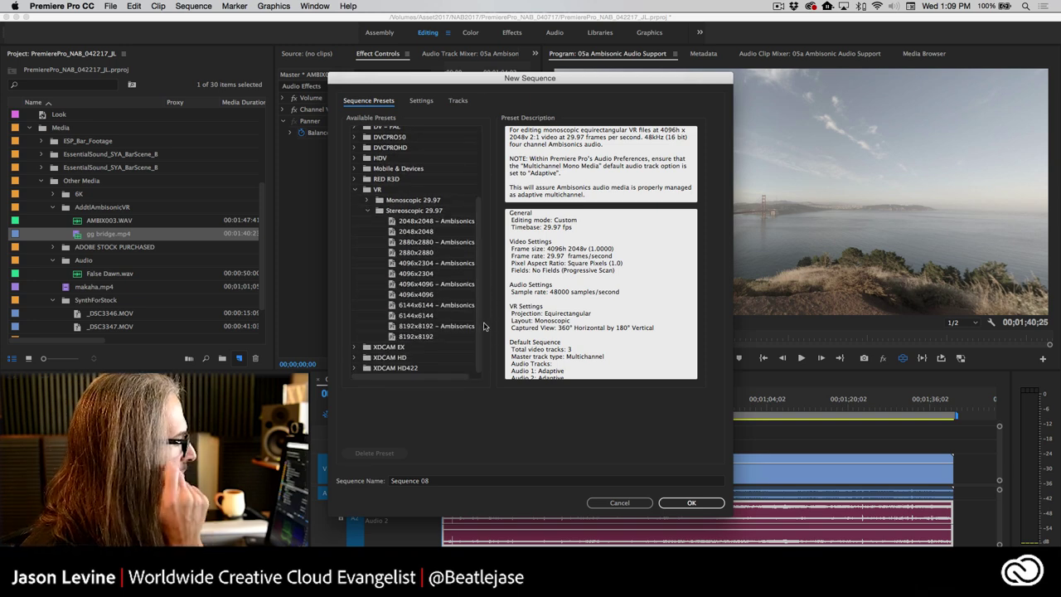
pyautogui.click(452, 242)
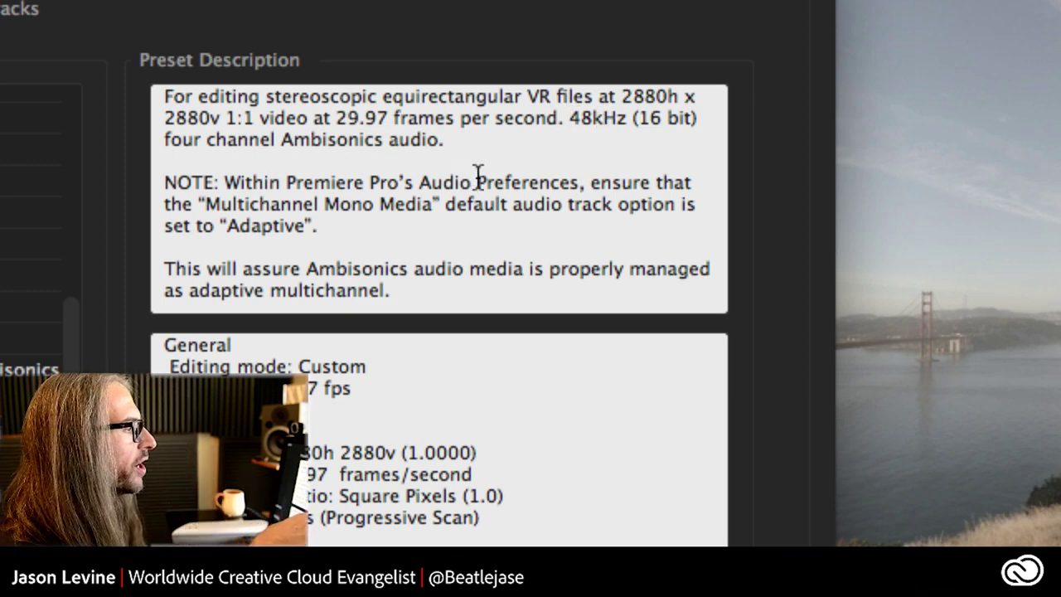
pyautogui.moveTo(205, 203); pyautogui.dragTo(432, 204)
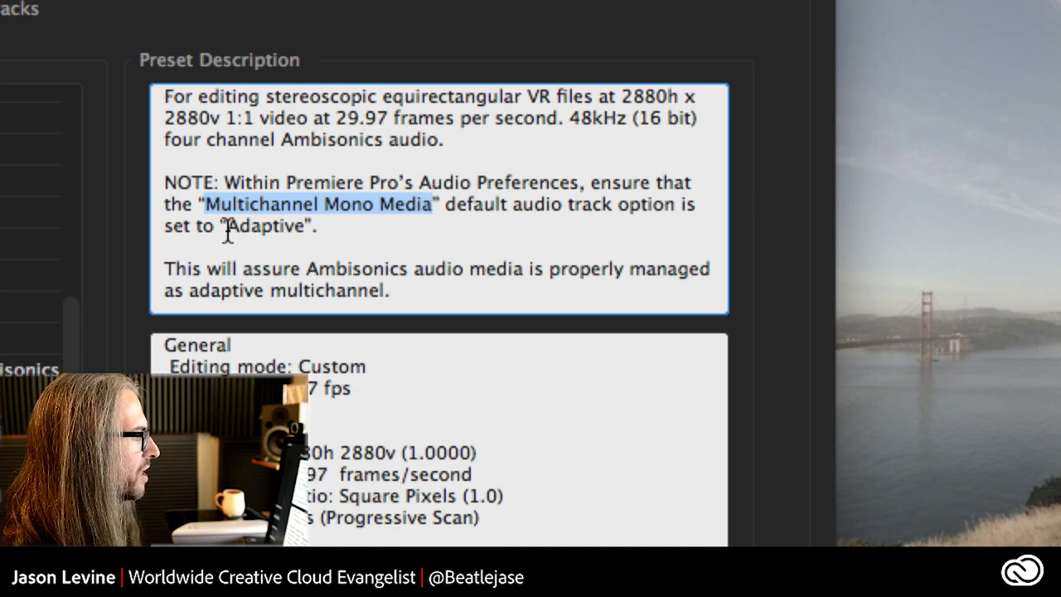
pyautogui.moveTo(228, 229); pyautogui.dragTo(322, 234)
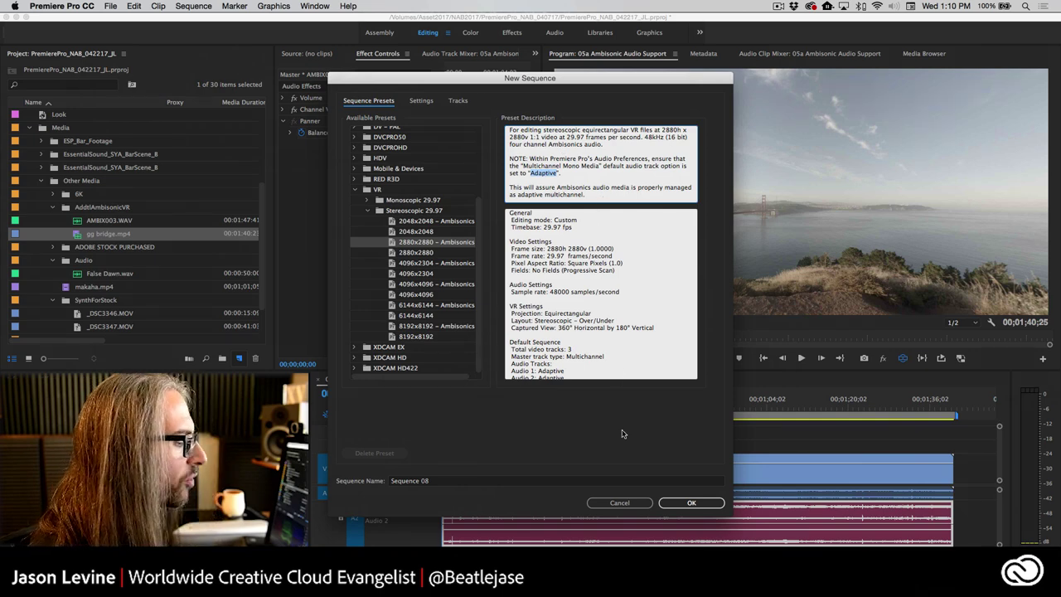
pyautogui.click(633, 503)
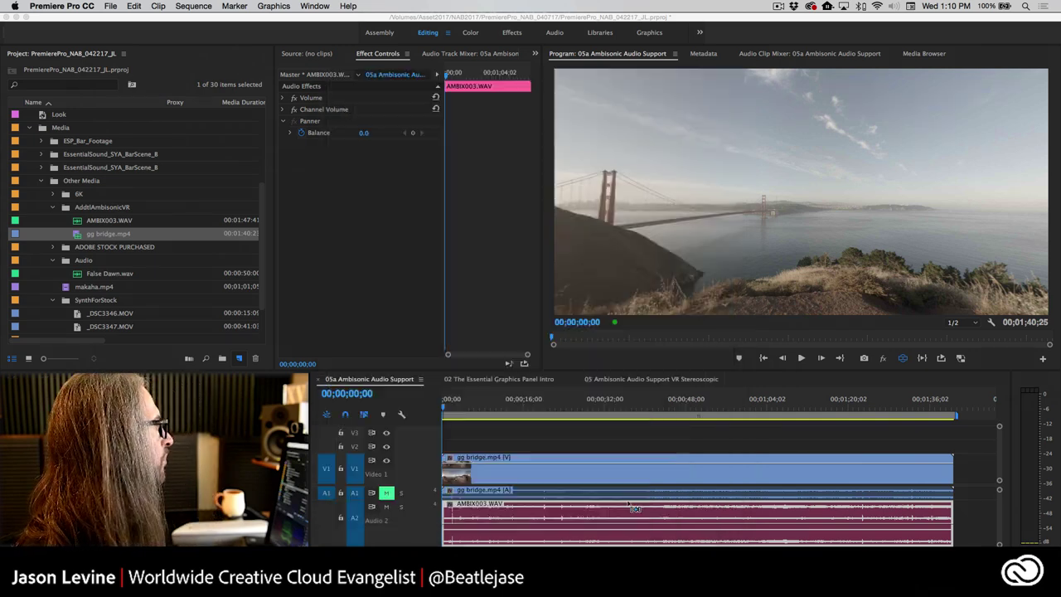
pyautogui.click(60, 6)
pyautogui.moveTo(64, 38)
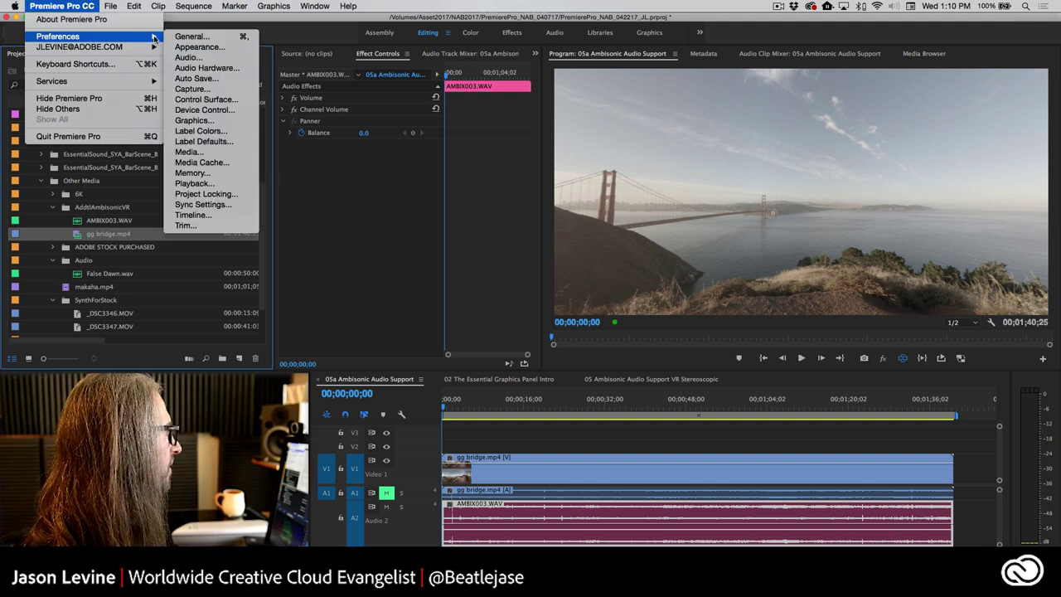
pyautogui.click(205, 58)
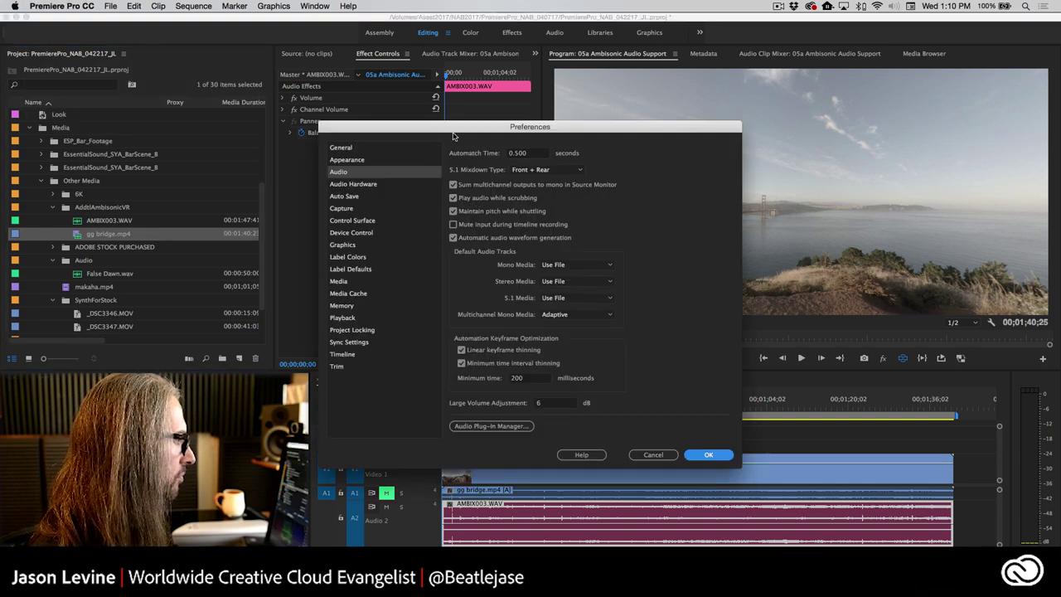
pyautogui.moveTo(454, 126); pyautogui.dragTo(482, 31)
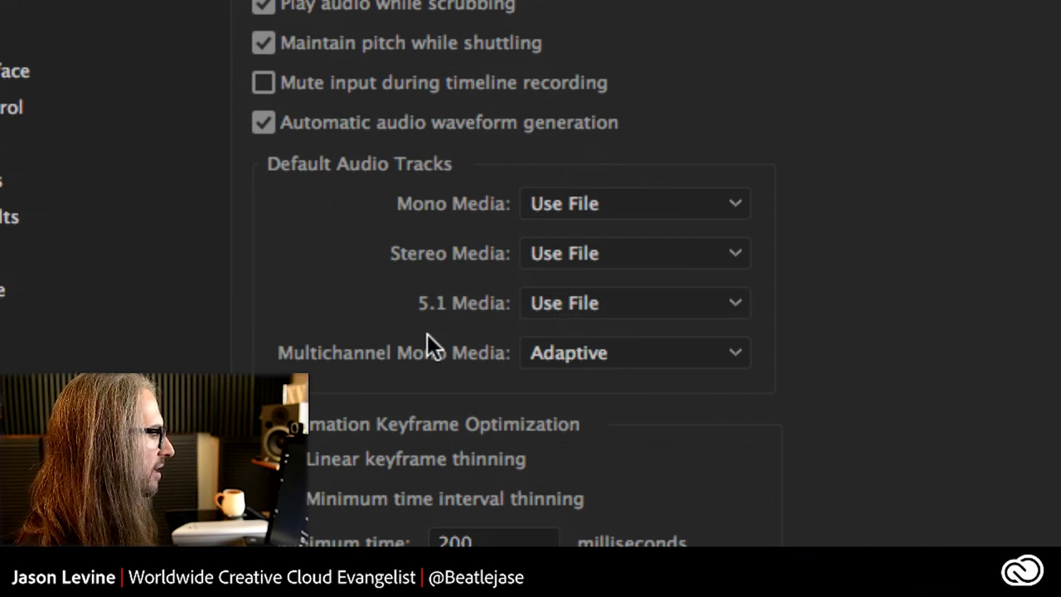
pyautogui.click(576, 356)
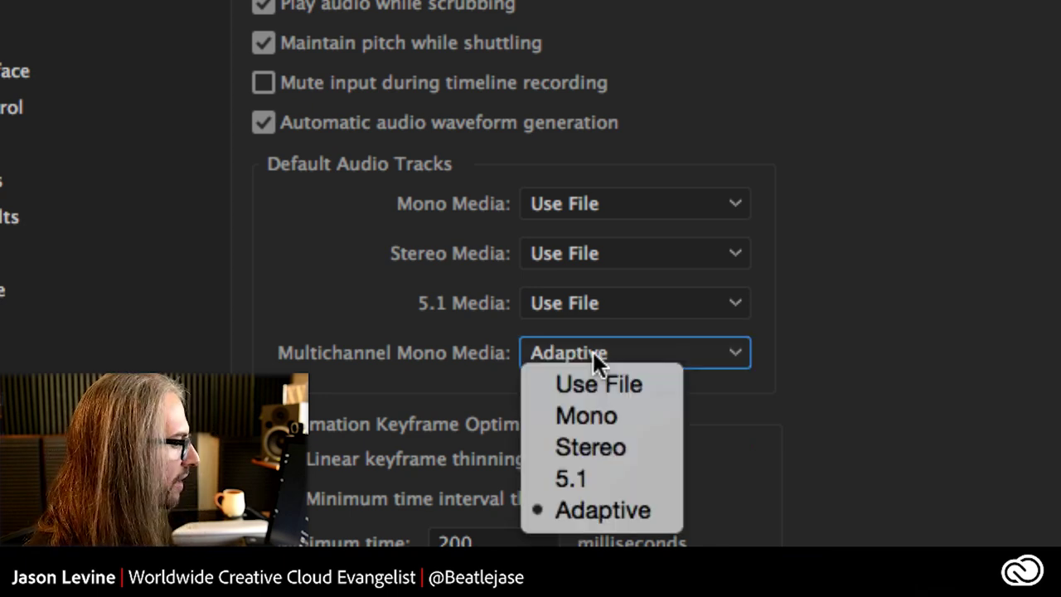
pyautogui.click(634, 511)
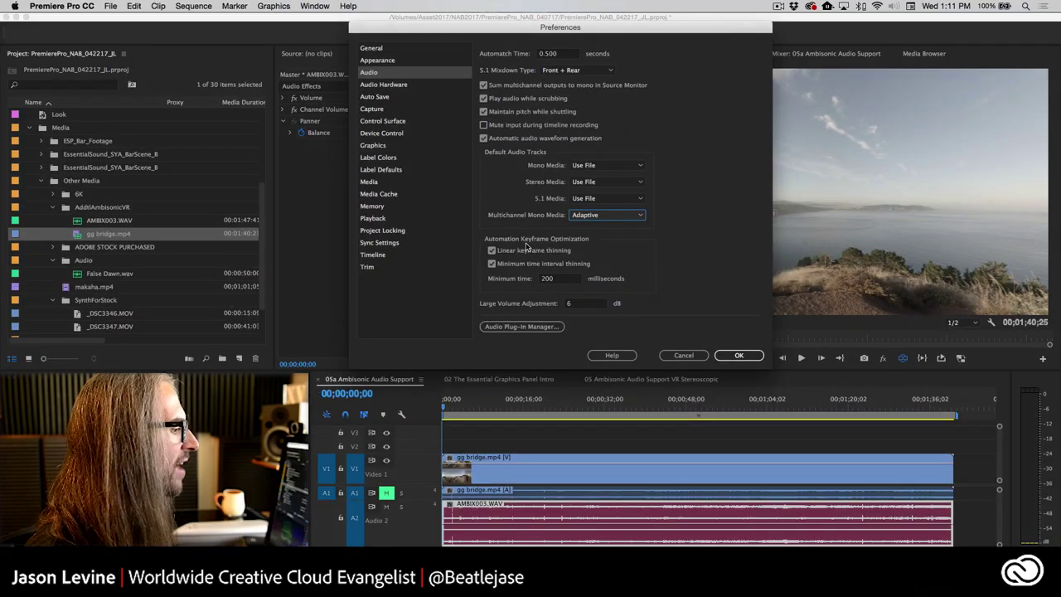
pyautogui.click(684, 355)
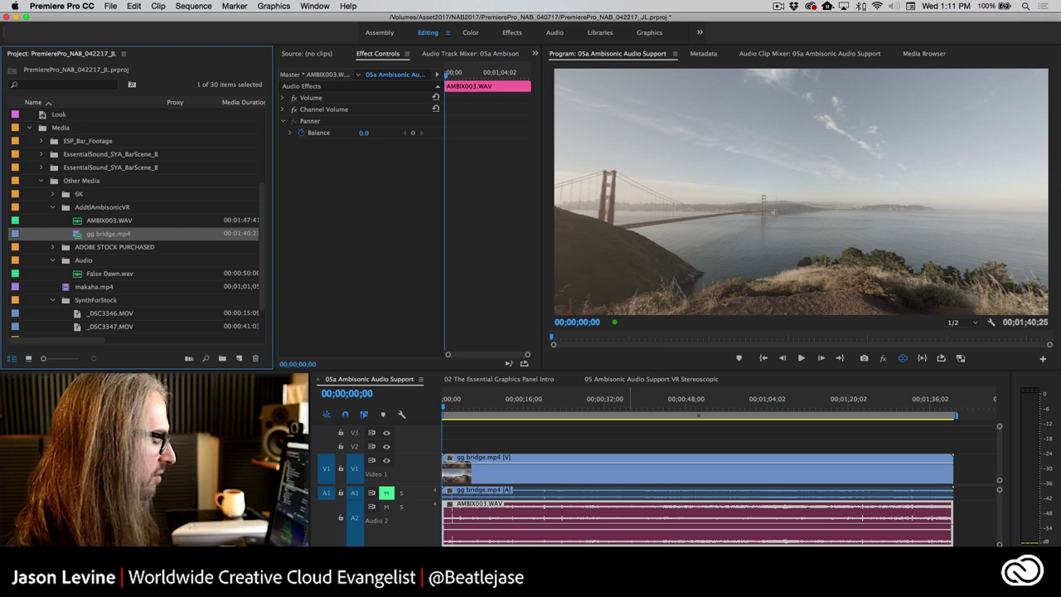
# Step: Show the Audio Track Mixer and expand the A1 audio track
pyautogui.click(515, 518)
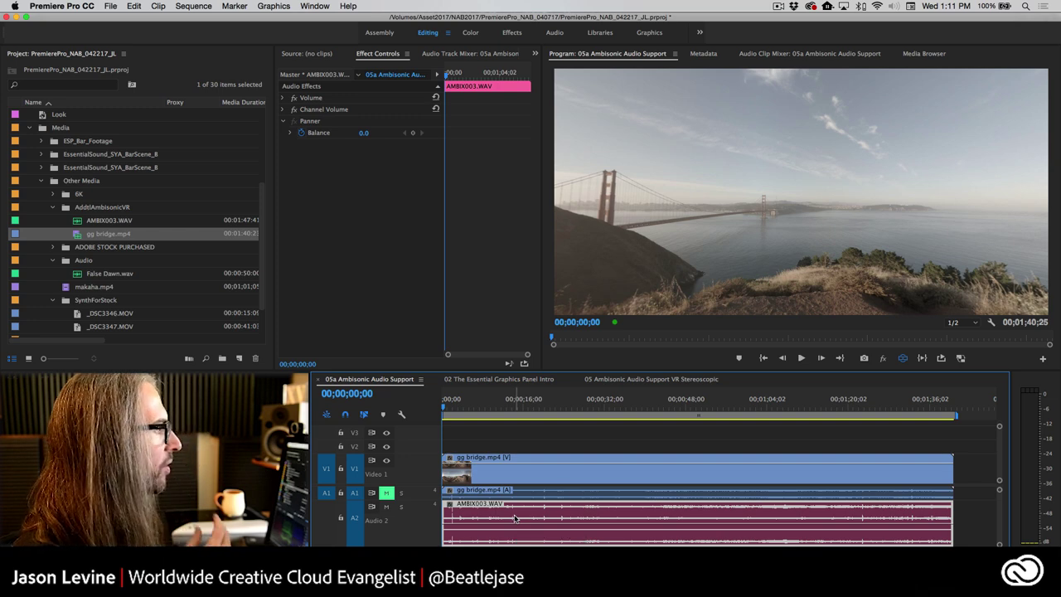
pyautogui.click(478, 54)
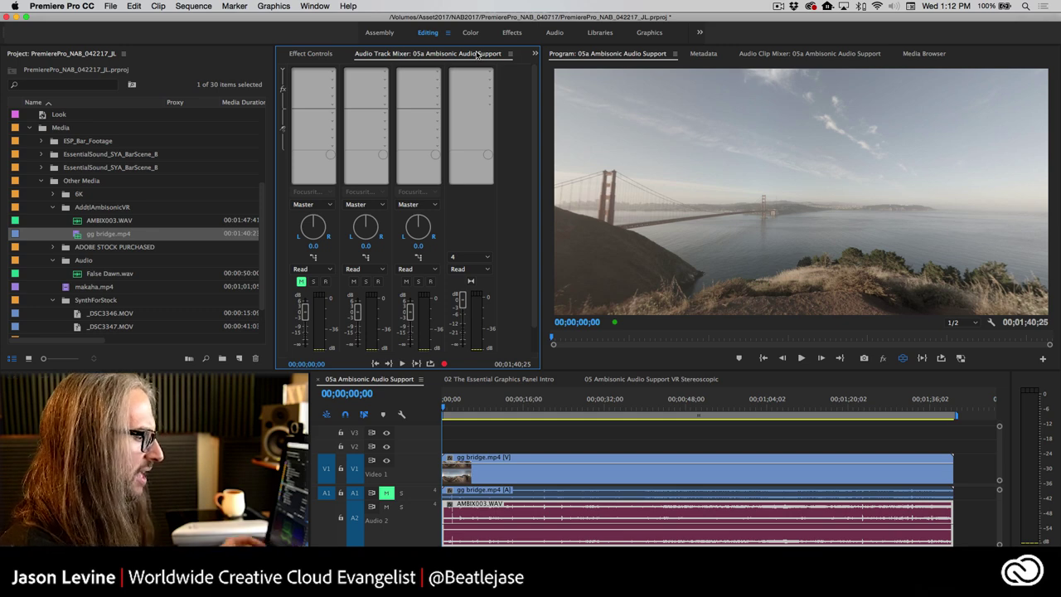
pyautogui.doubleClick(419, 495)
# Step: Toggle the selection of the gg bridge video and audio clips in the timeline
pyautogui.click(503, 497)
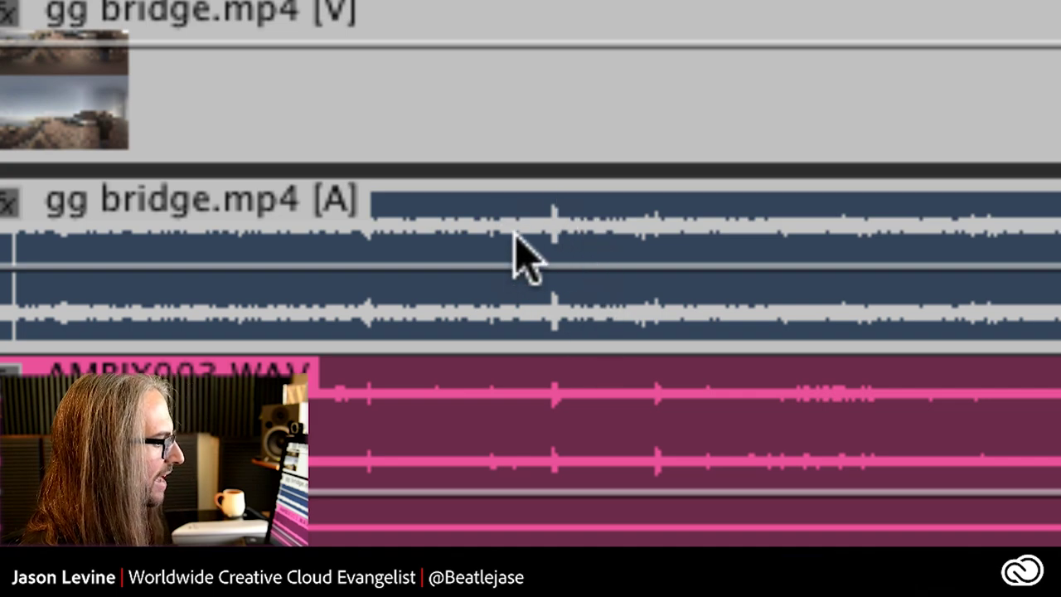
pyautogui.click(514, 350)
pyautogui.click(524, 389)
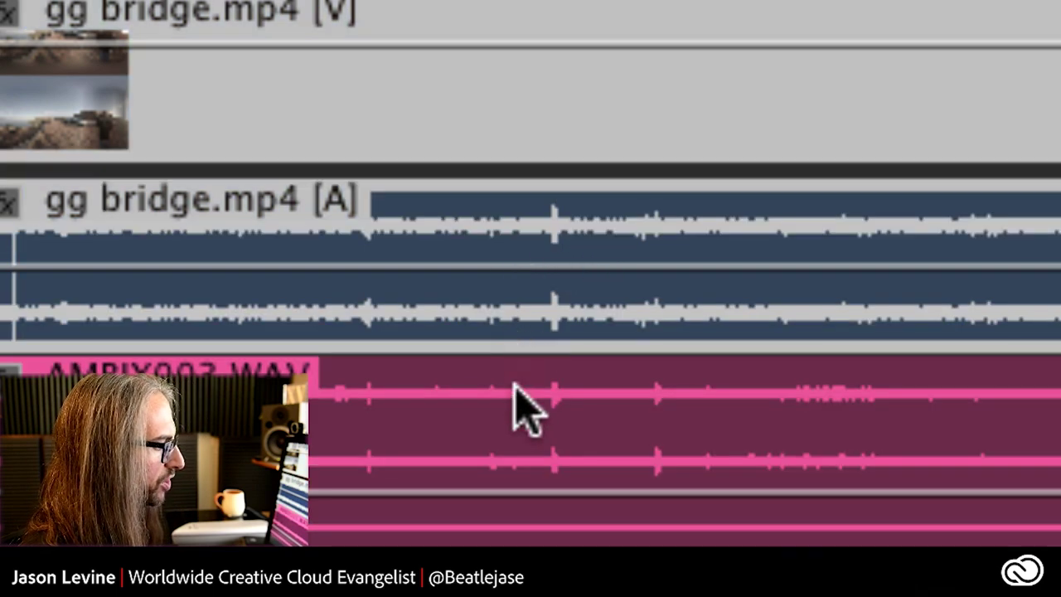
pyautogui.click(522, 340)
pyautogui.click(522, 398)
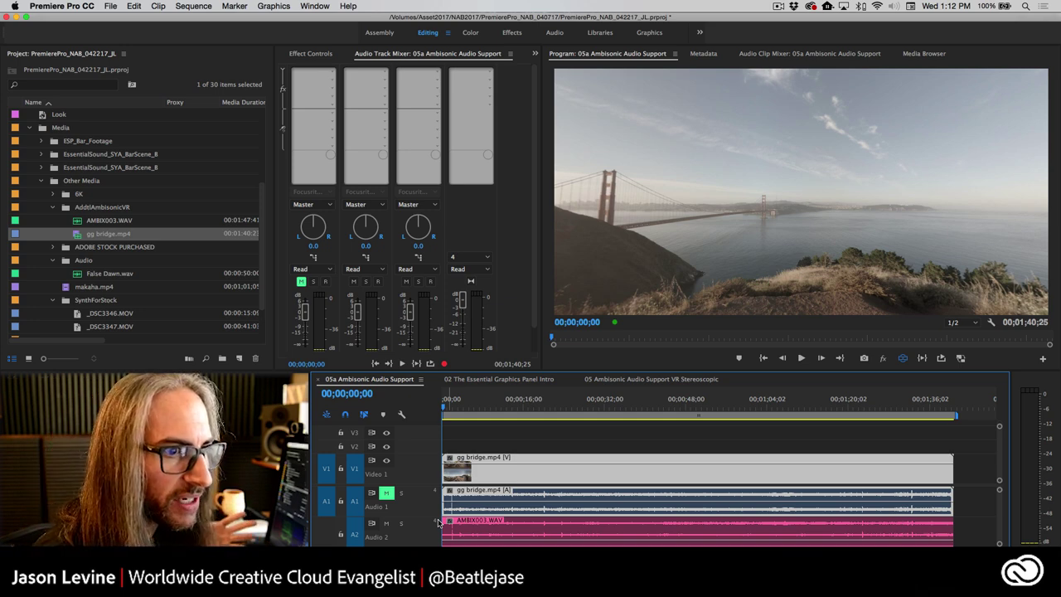
# Step: Undo the track expansion, play the sequence and turn the 360° view toward the open bay
pyautogui.hotkey('ctrl', 'z')
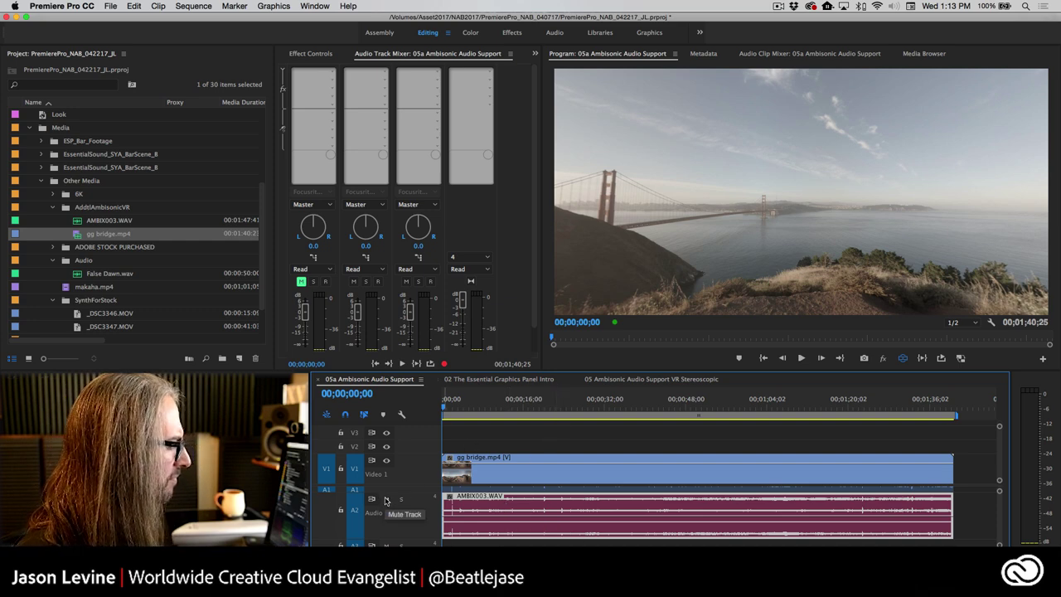
pyautogui.press('space')
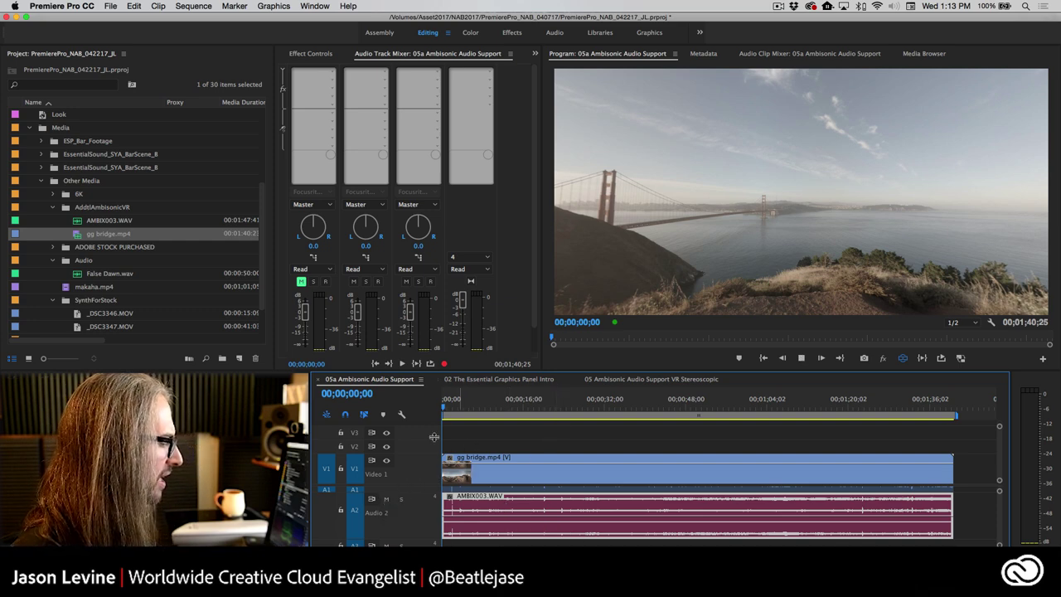
pyautogui.scroll(2, 487, 490)
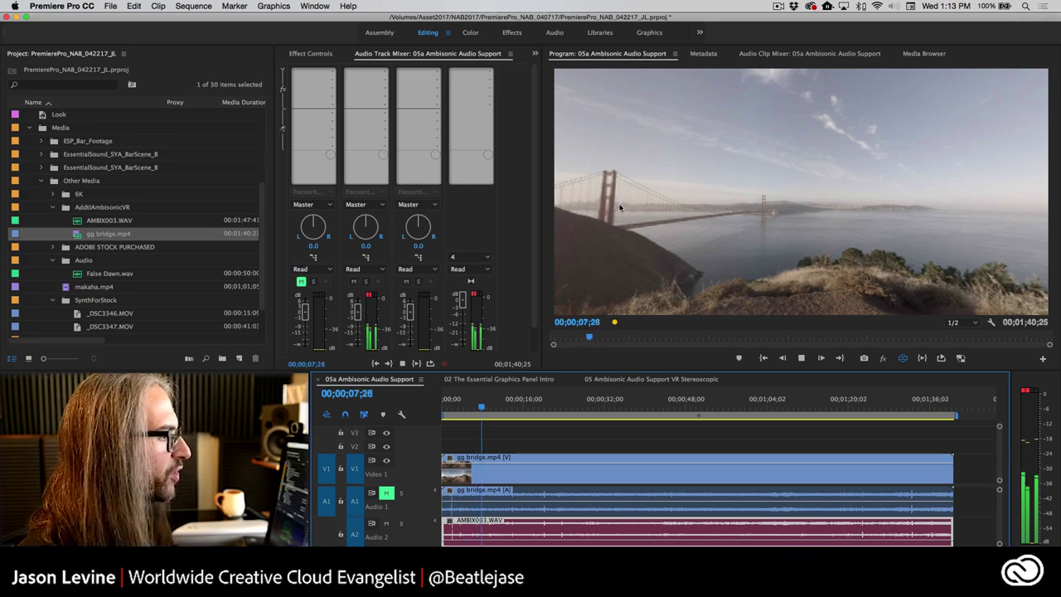
pyautogui.moveTo(729, 202); pyautogui.dragTo(858, 192)
# Step: Stop playback at 00;00;15;18 and rotate the 360° view toward the parked cars below the hill
pyautogui.press('space')
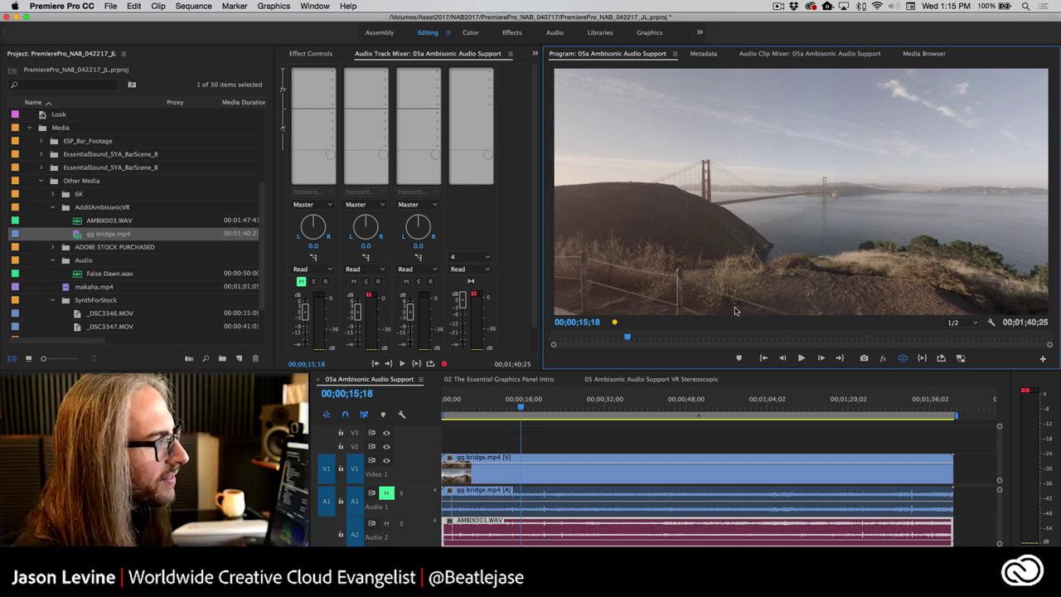
pyautogui.moveTo(702, 263); pyautogui.dragTo(771, 244)
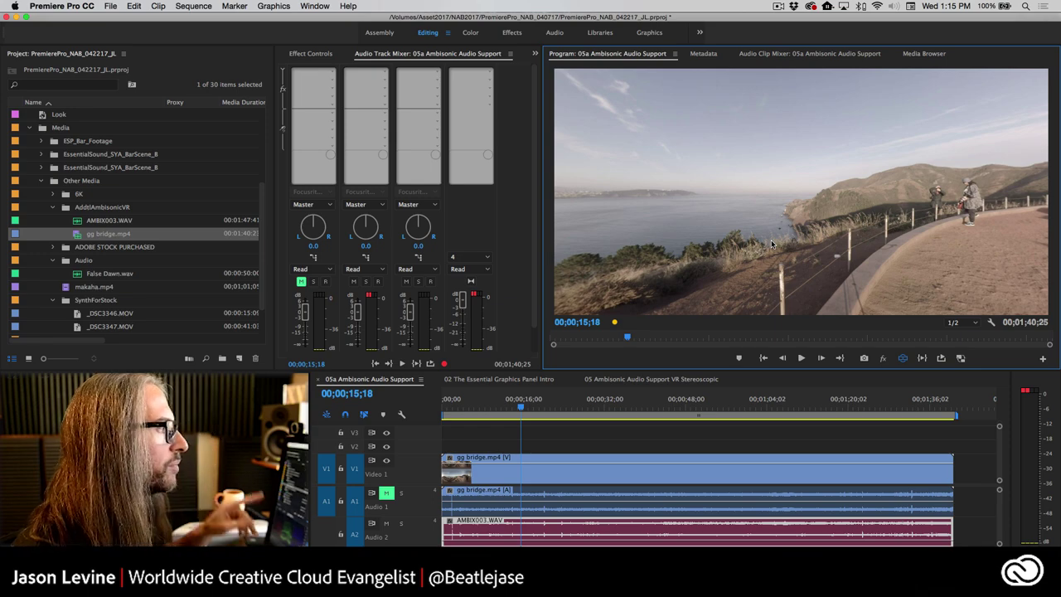
pyautogui.moveTo(771, 239); pyautogui.dragTo(941, 216)
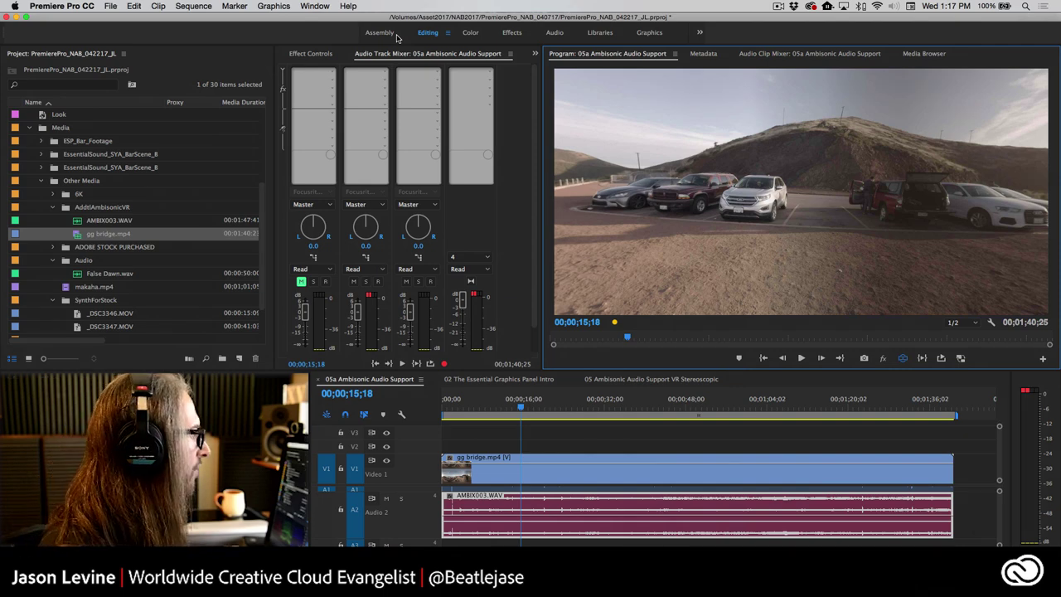
# Step: Add Binauralizer - Ambisonics to the Master track and turn the 360° view back to the Golden Gate Bridge
pyautogui.click(490, 73)
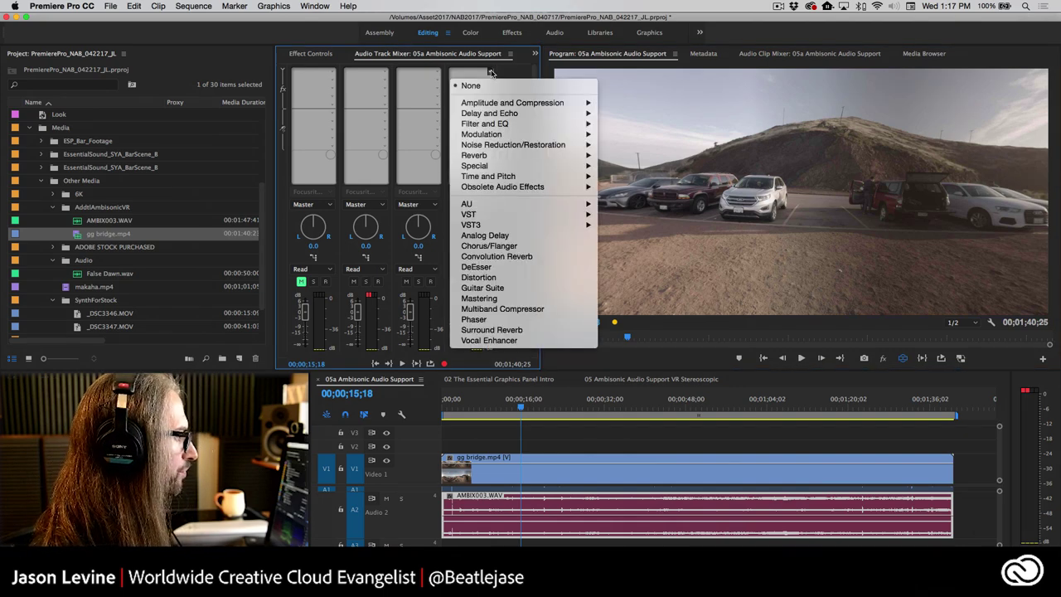
pyautogui.moveTo(498, 167)
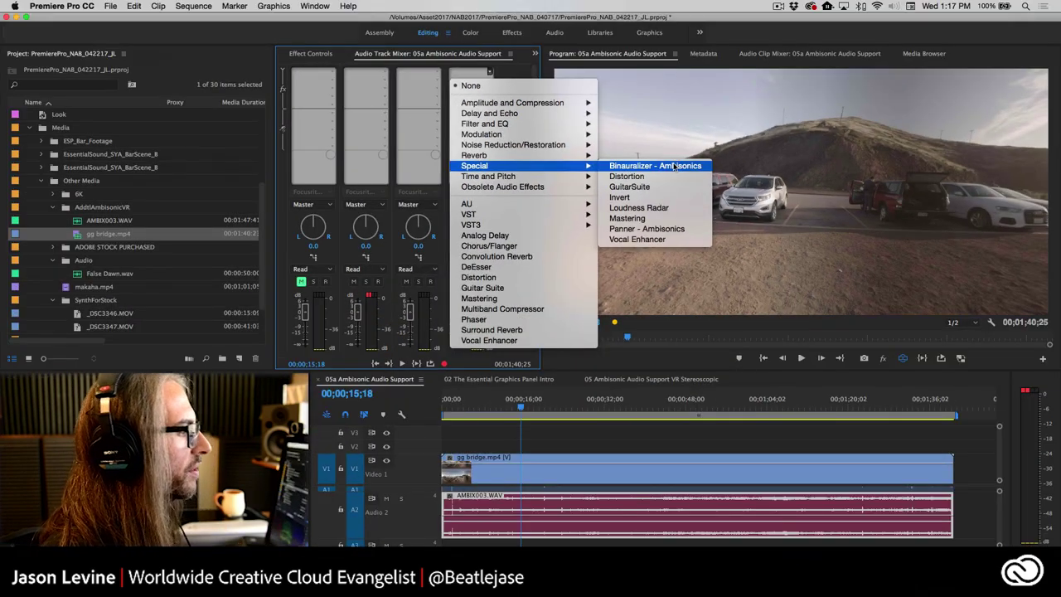
pyautogui.click(674, 166)
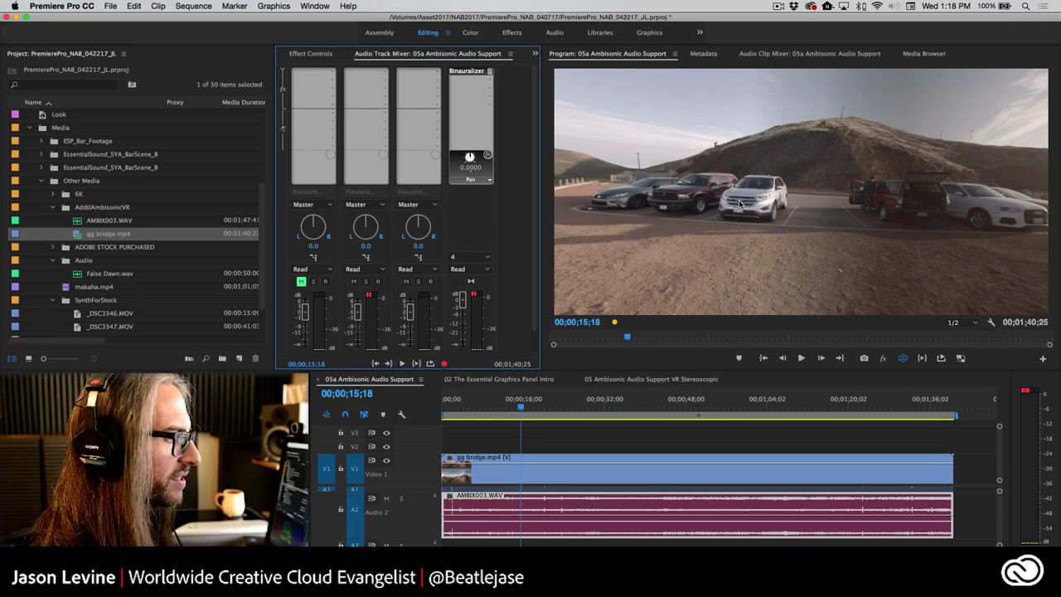
pyautogui.moveTo(739, 199); pyautogui.dragTo(793, 206)
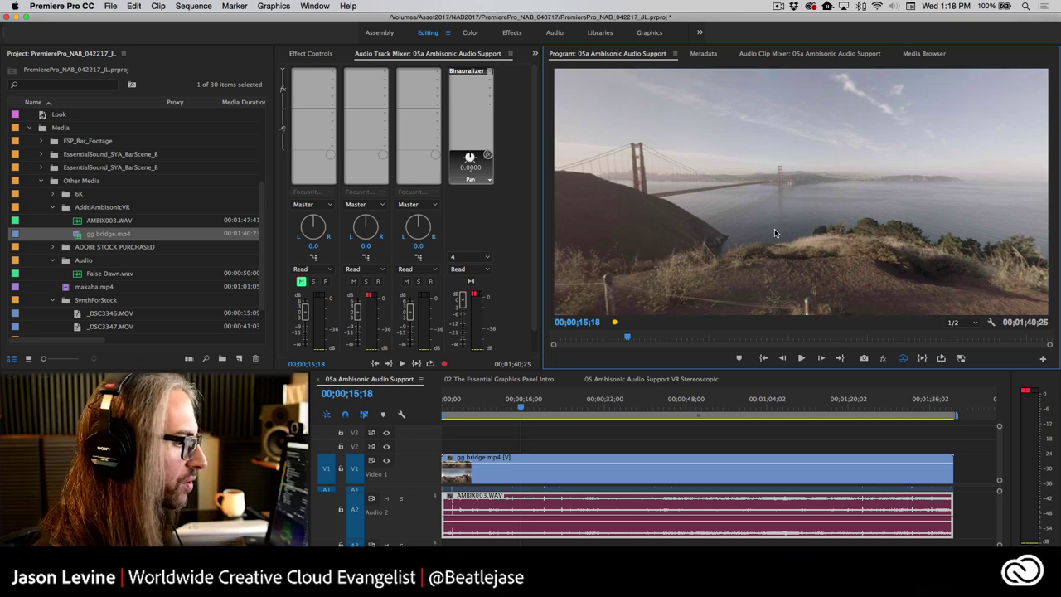
# Step: Show the Program monitor's VR rotation controls at 0.0° and start playback
pyautogui.click(992, 323)
pyautogui.moveTo(937, 250)
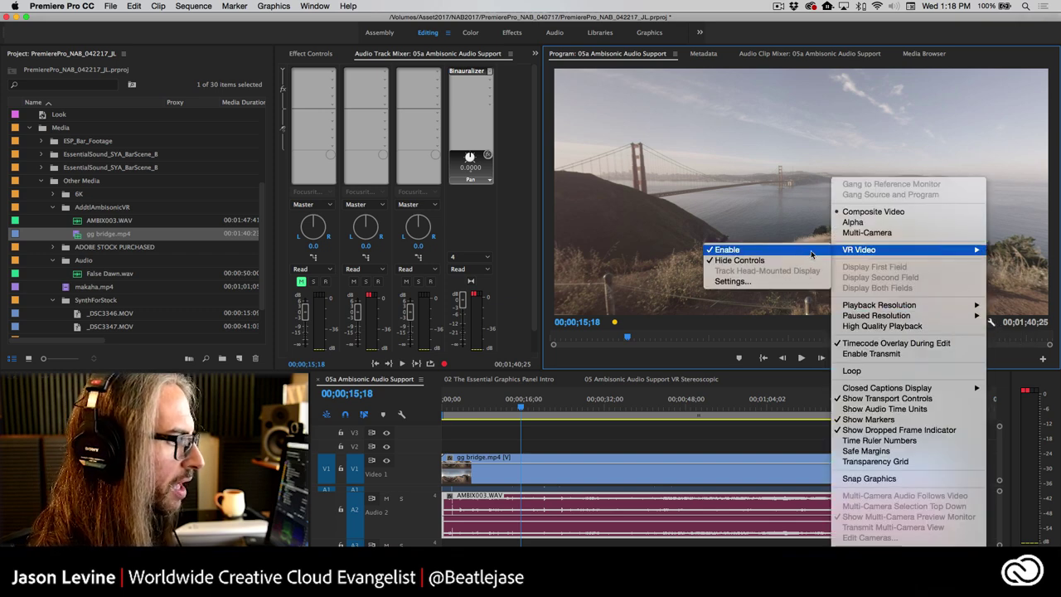
pyautogui.click(775, 262)
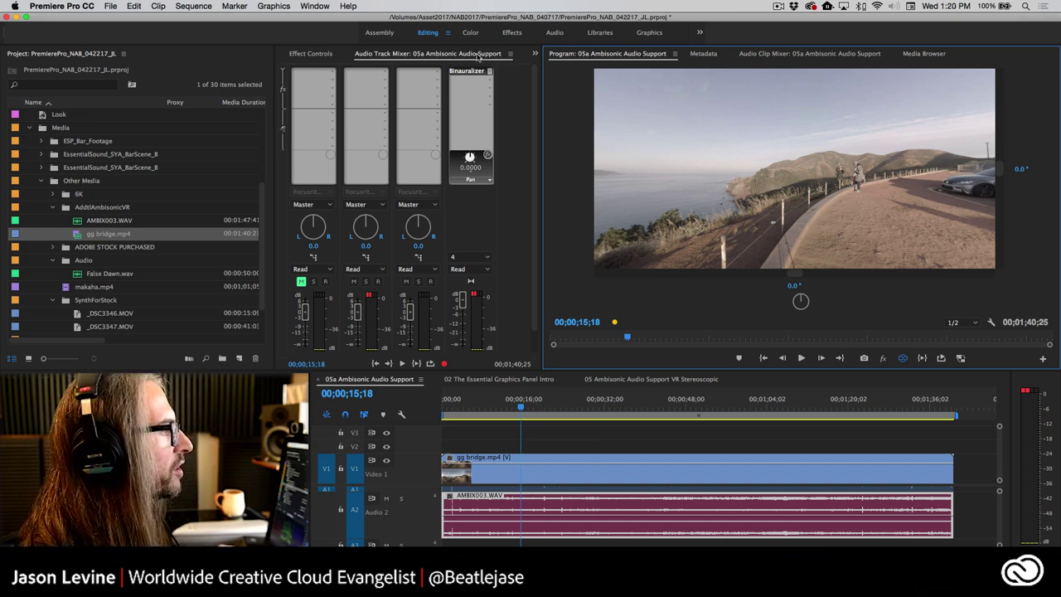
pyautogui.press('space')
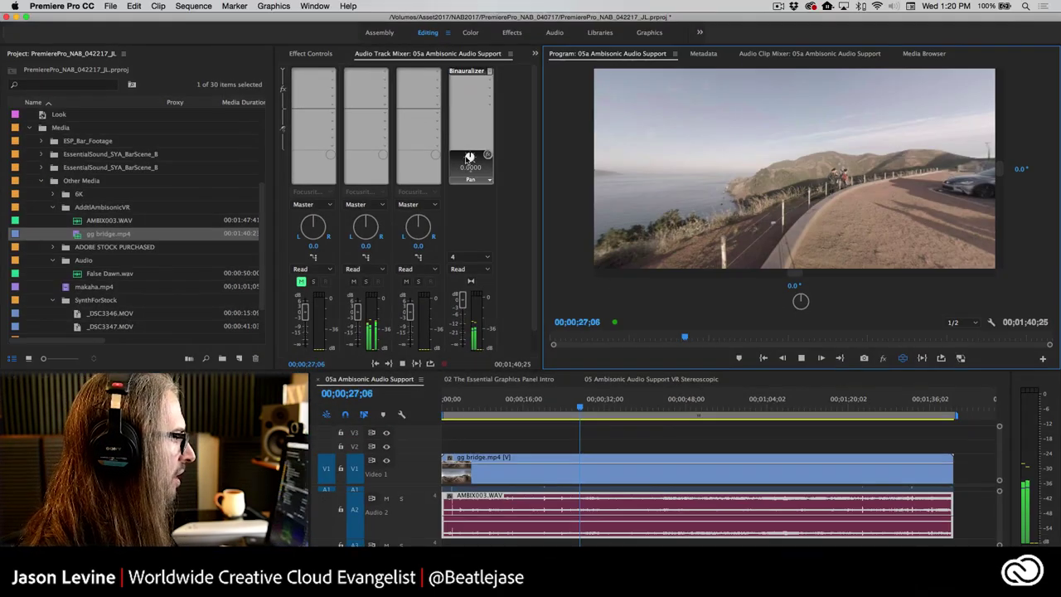
# Step: Sweep the Binauralizer pan to -180, then rotate the 360 preview to about -180.3°
pyautogui.moveTo(469, 158); pyautogui.dragTo(467, 189)
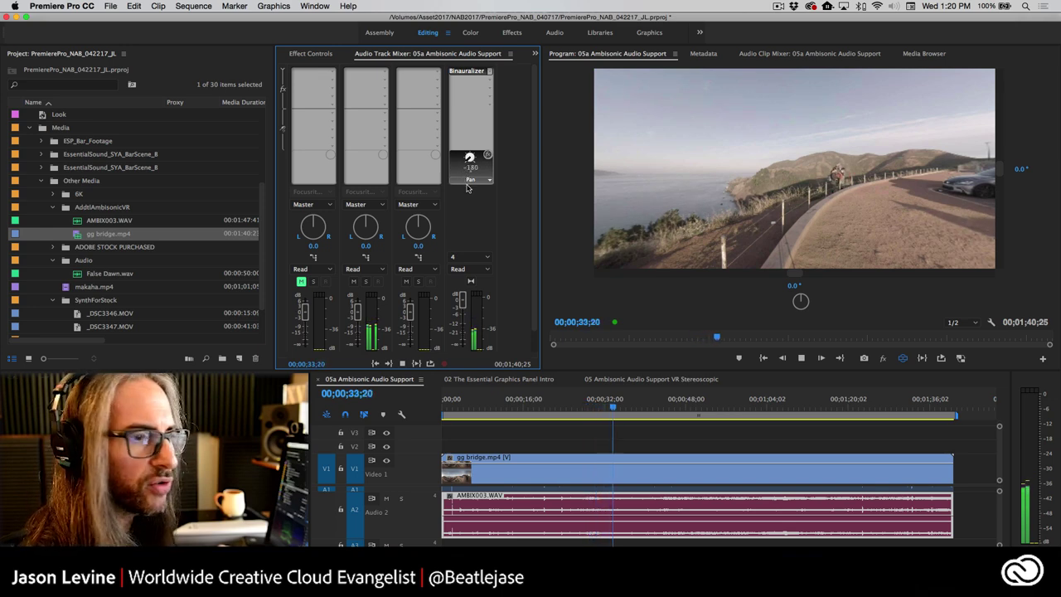
pyautogui.moveTo(466, 188)
pyautogui.mouseDown()
pyautogui.moveTo(473, 126)
pyautogui.moveTo(475, 201)
pyautogui.mouseUp()
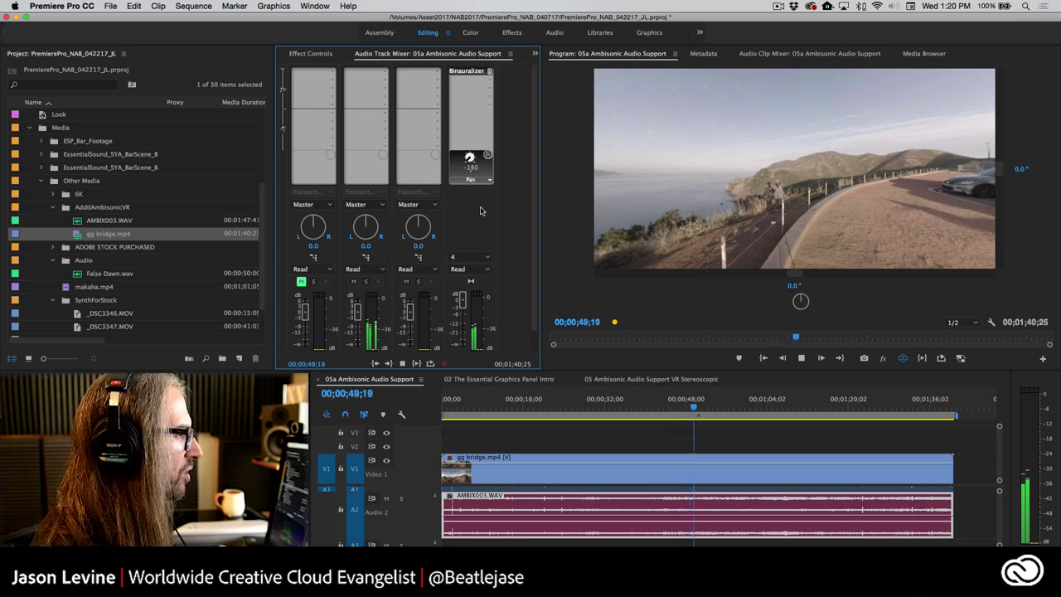
pyautogui.moveTo(473, 165); pyautogui.dragTo(480, 210)
pyautogui.press('space')
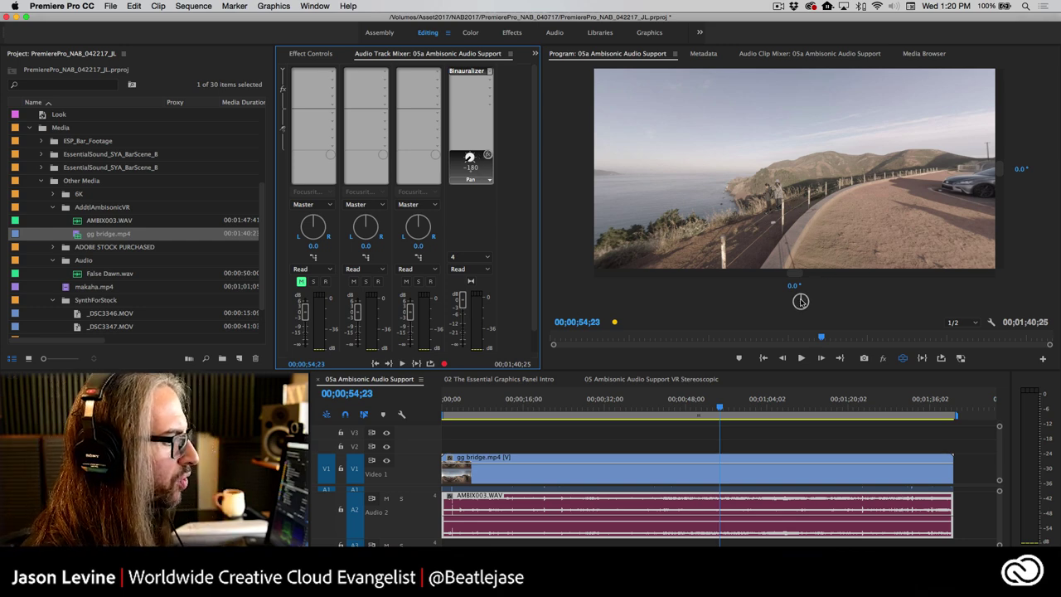
pyautogui.moveTo(792, 286)
pyautogui.mouseDown()
pyautogui.moveTo(654, 286)
pyautogui.moveTo(783, 287)
pyautogui.mouseUp()
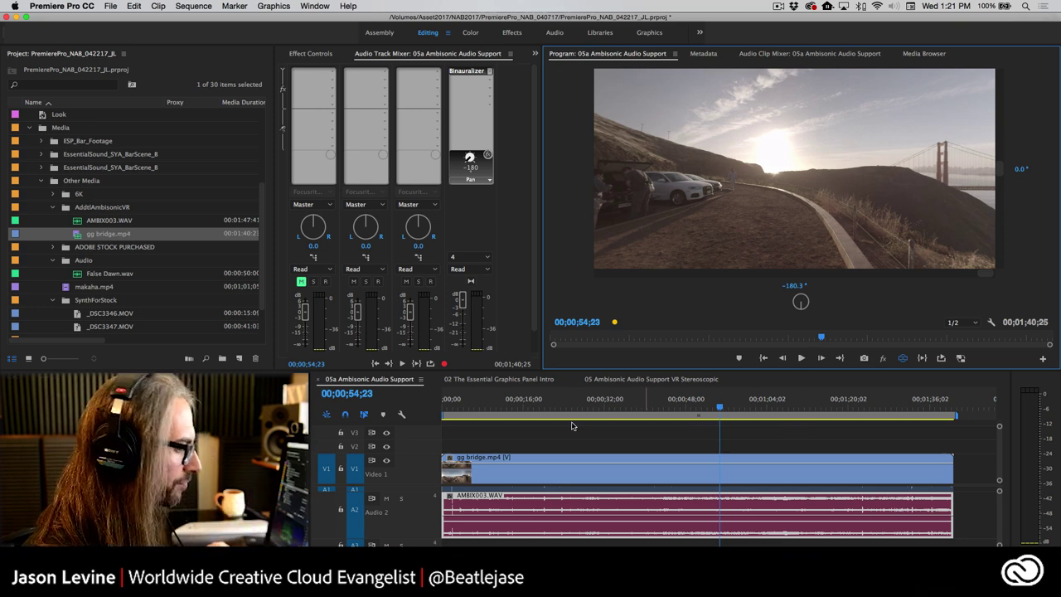
# Step: Play from about 35 seconds, stop at 49;04, and reset the 360 view rotation to 0°
pyautogui.press('space')
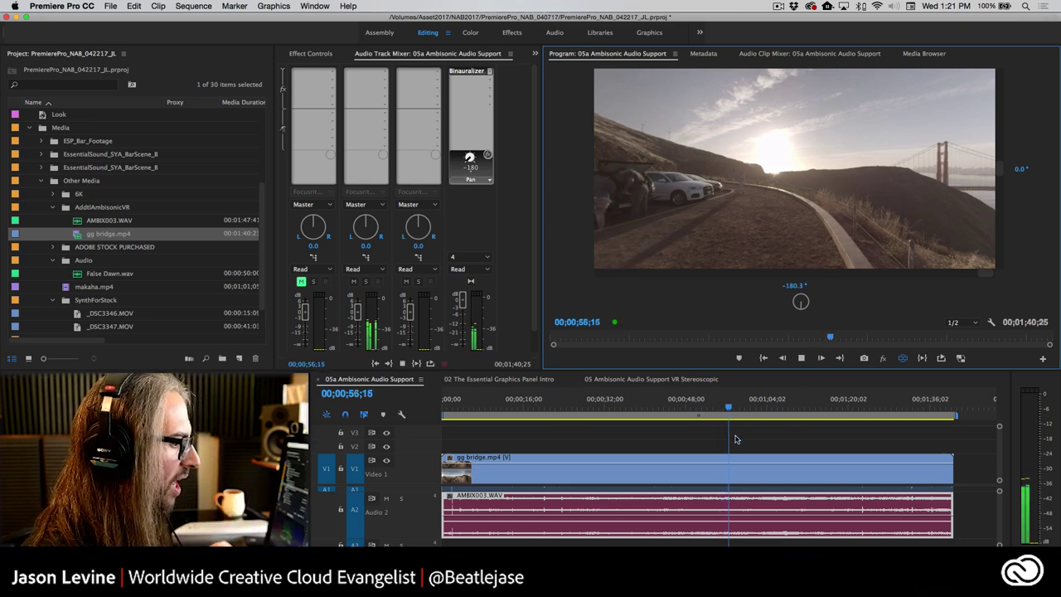
pyautogui.moveTo(627, 406); pyautogui.dragTo(625, 410)
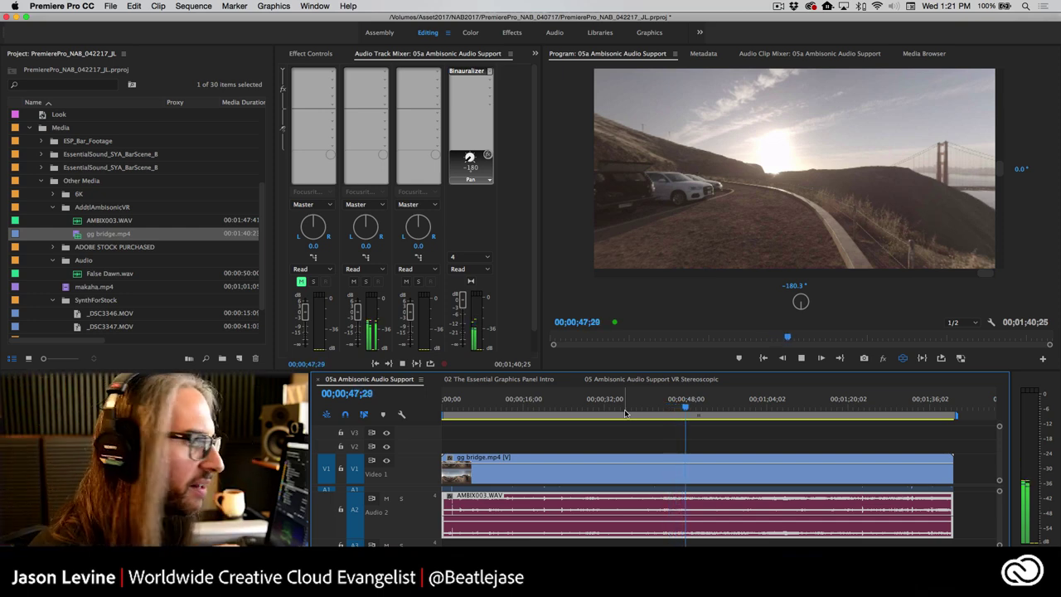
pyautogui.press('space')
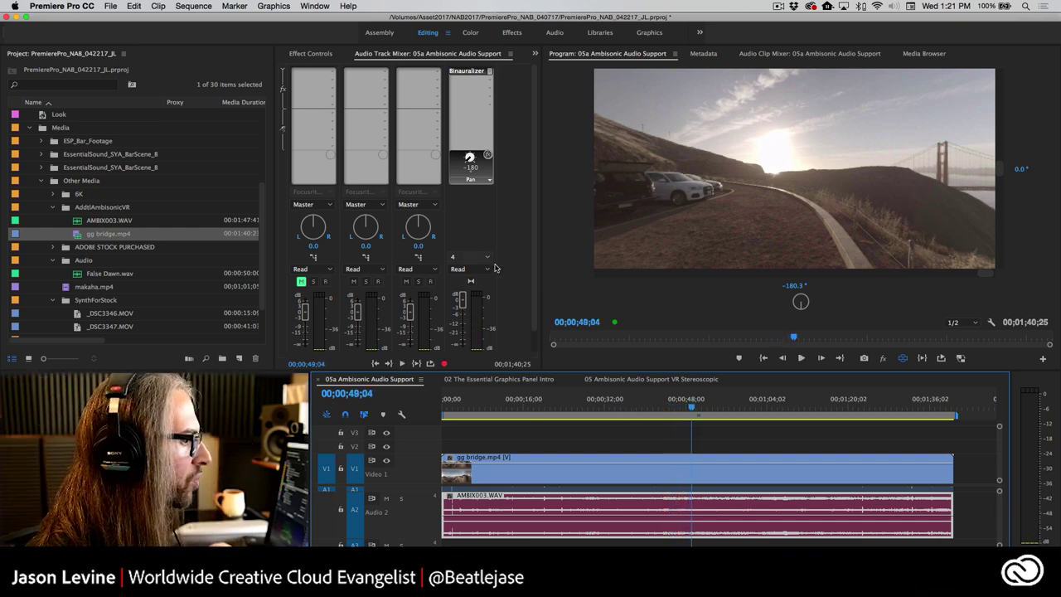
pyautogui.click(794, 286)
pyautogui.press('Return')
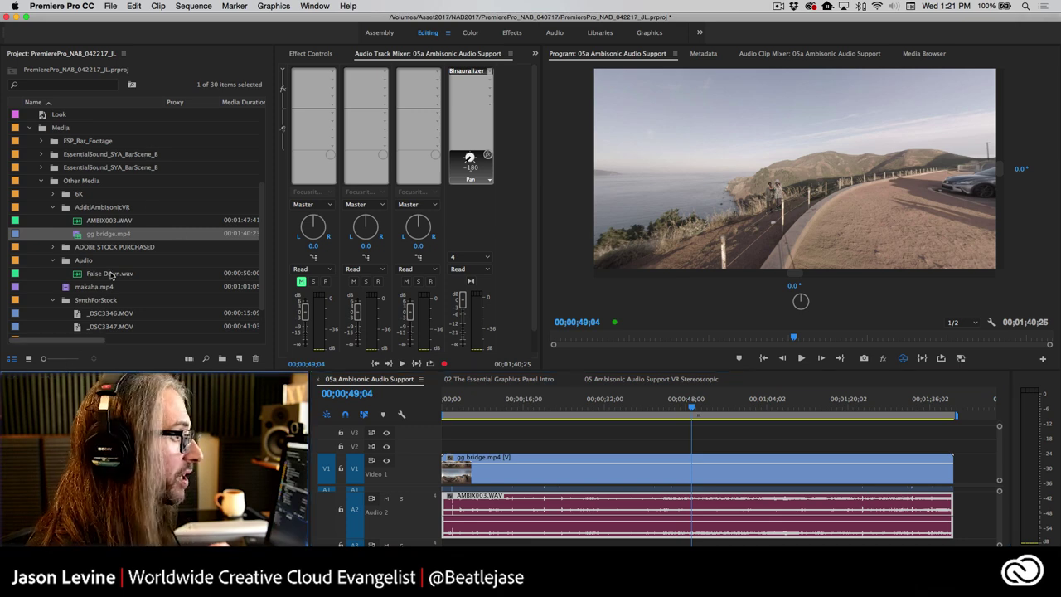
# Step: Search the Effects panel for 'ambi' and drop Panner - Ambisonics onto the AMBIX003 clip
pyautogui.hotkey('shift', '7')
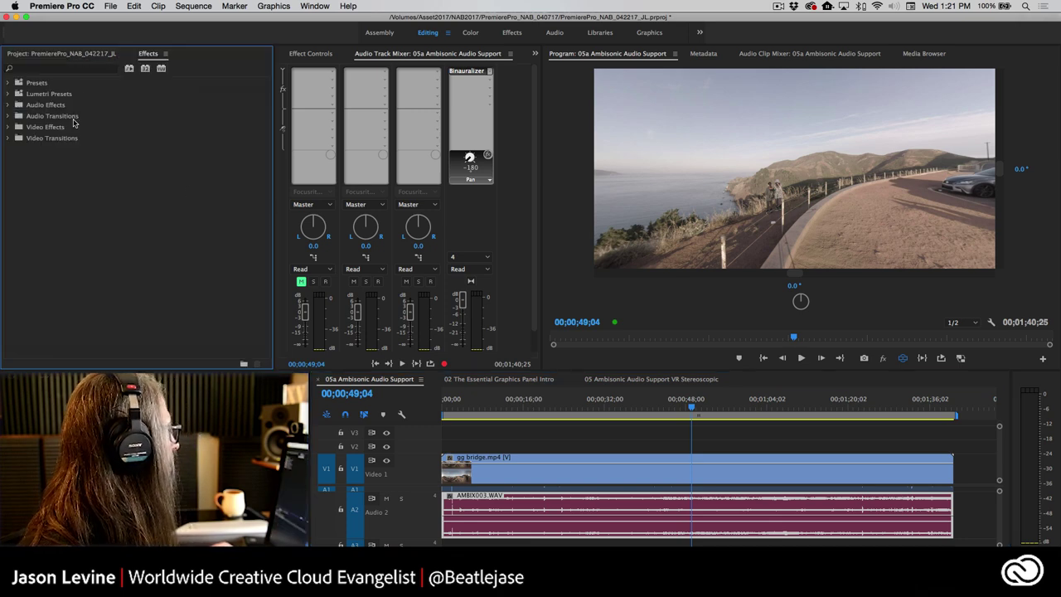
pyautogui.click(68, 68)
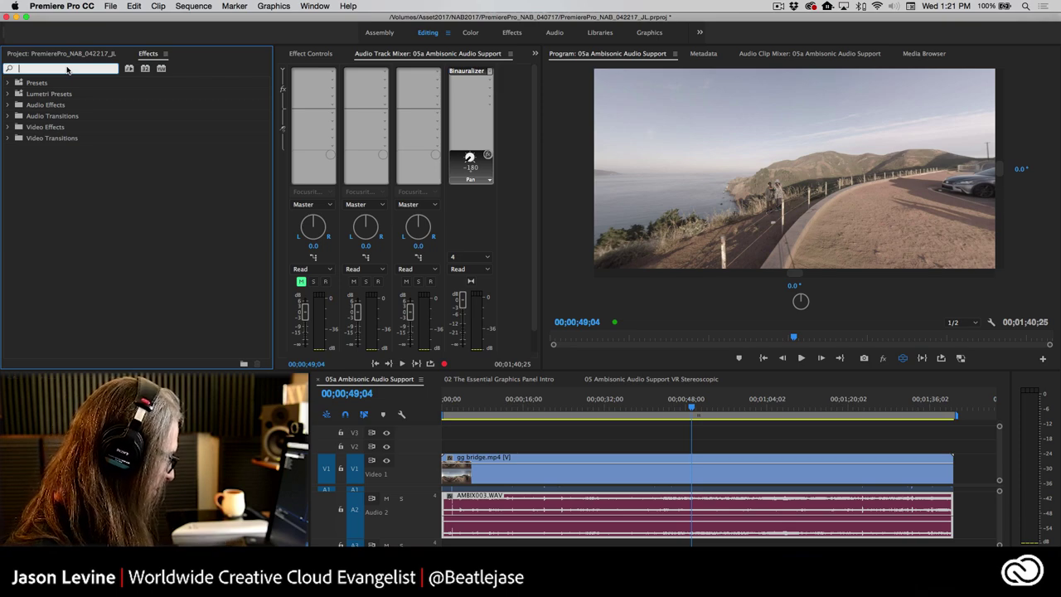
pyautogui.write('ambi')
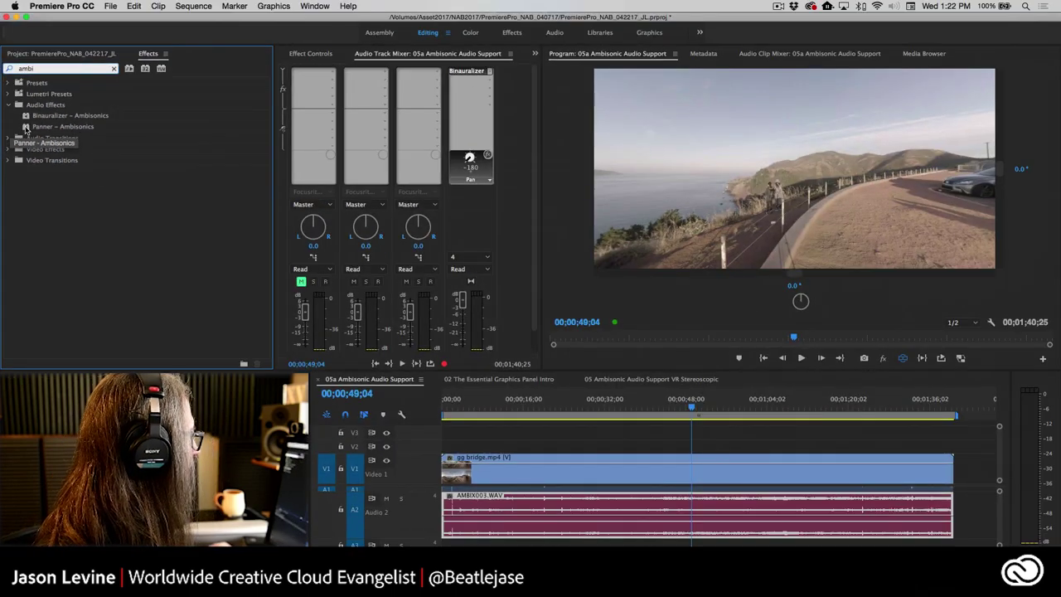
pyautogui.click(26, 130)
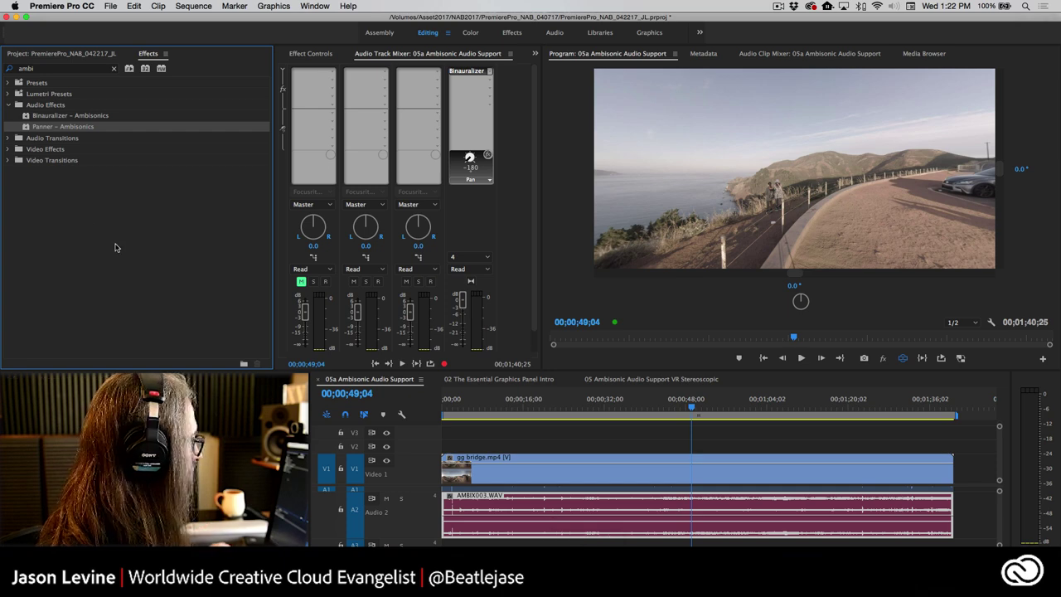
pyautogui.moveTo(27, 131); pyautogui.dragTo(492, 507)
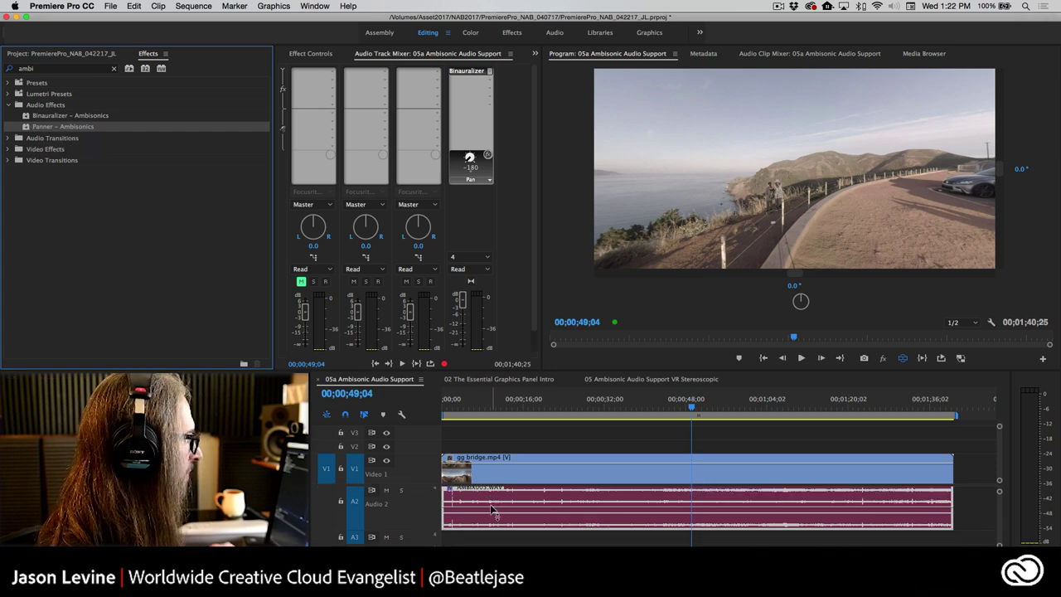
pyautogui.click(310, 53)
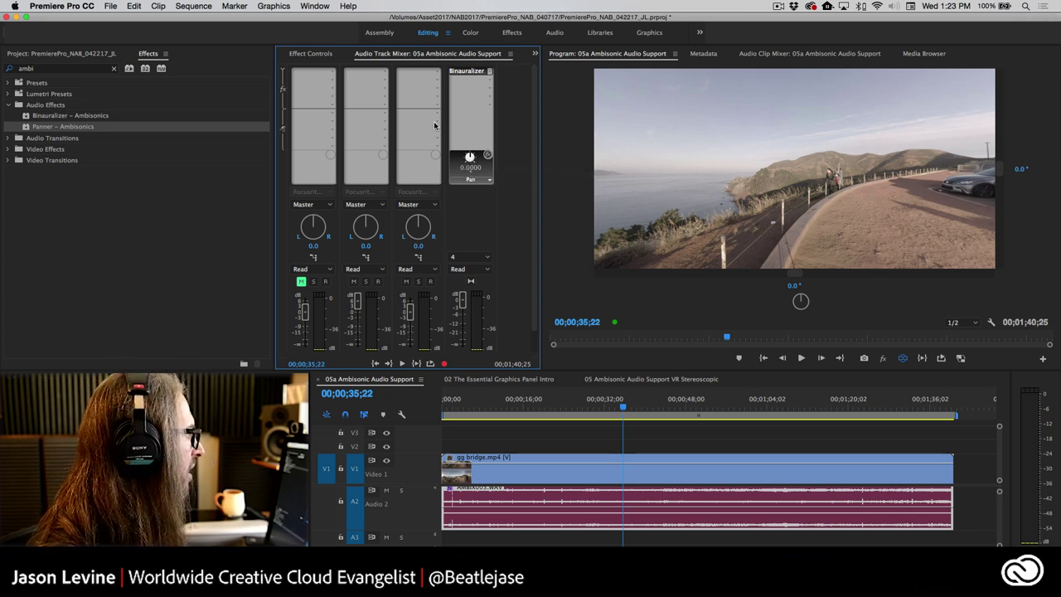
# Step: Expand the Panner - Ambisonics controls and adjust Pan to -95.9° while auditioning playback
pyautogui.click(312, 55)
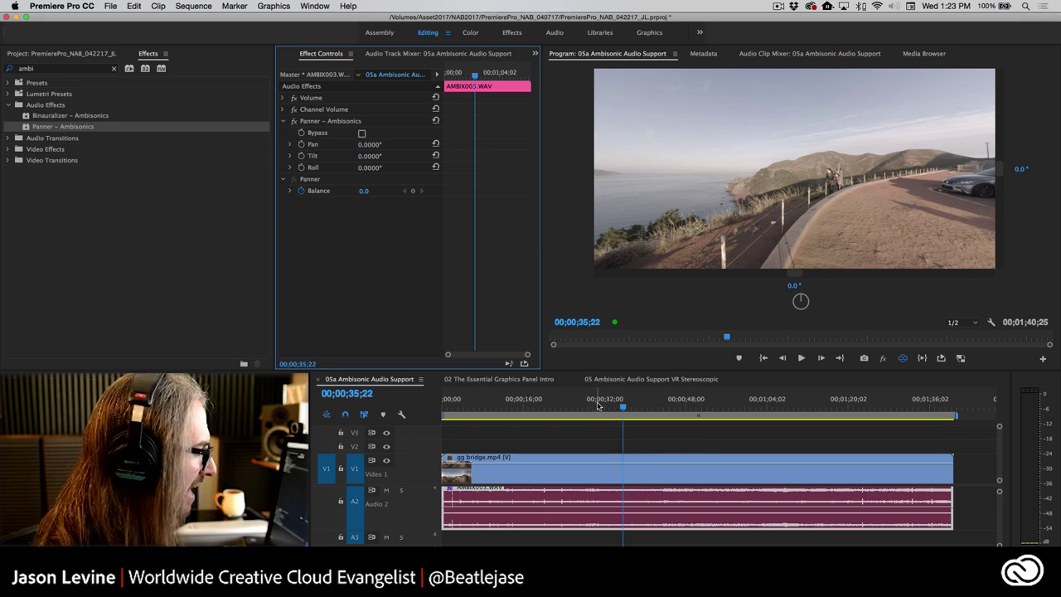
pyautogui.press('space')
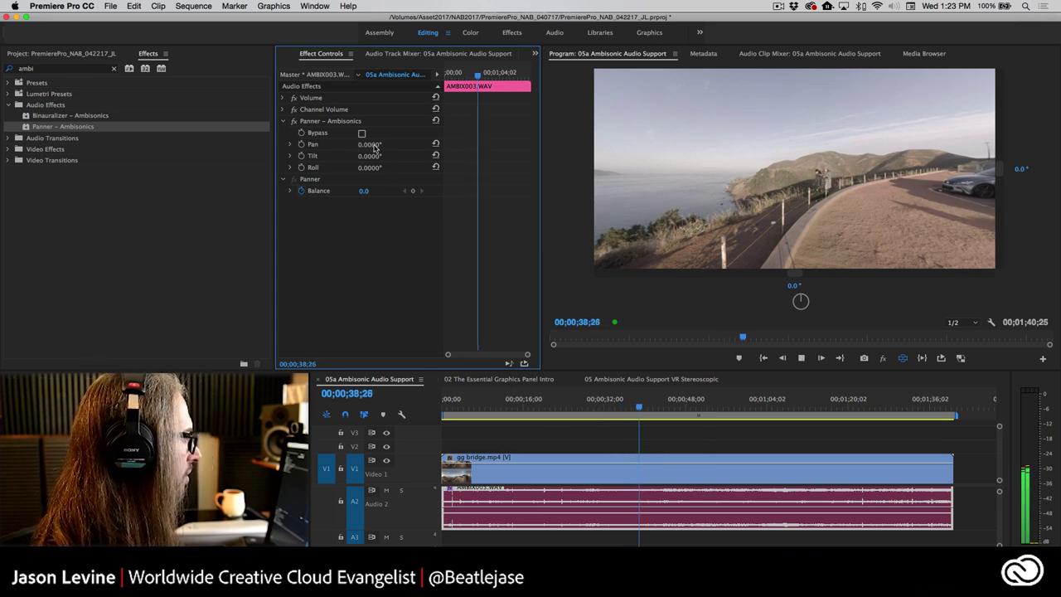
pyautogui.press('space')
pyautogui.click(291, 144)
pyautogui.press('space')
pyautogui.moveTo(361, 166); pyautogui.dragTo(285, 176)
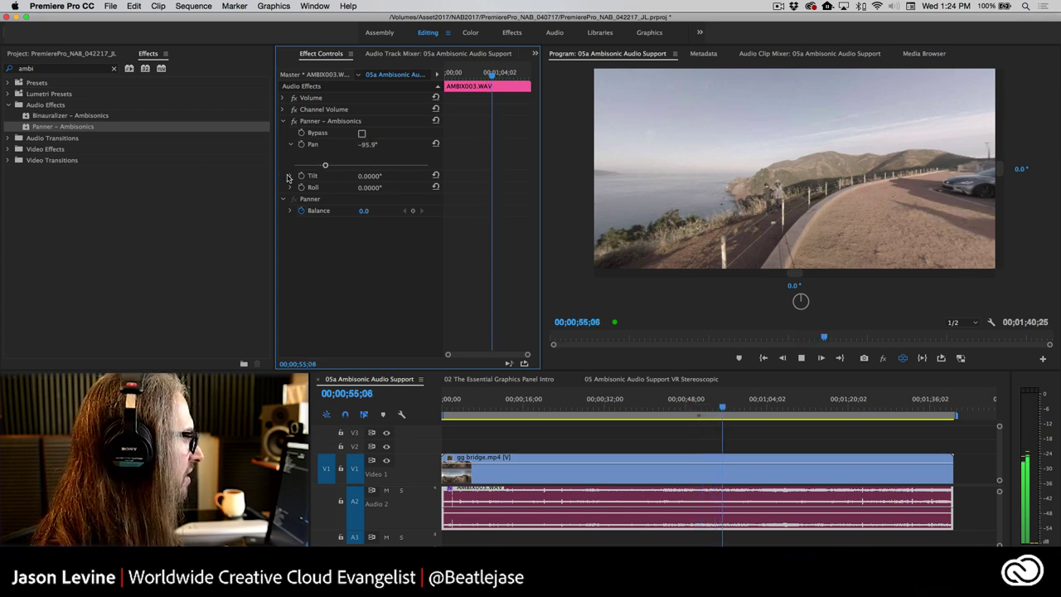
# Step: Set Tilt to 143° during playback, then collapse the Panner - Ambisonics effect
pyautogui.click(288, 176)
pyautogui.press('space')
pyautogui.click(289, 176)
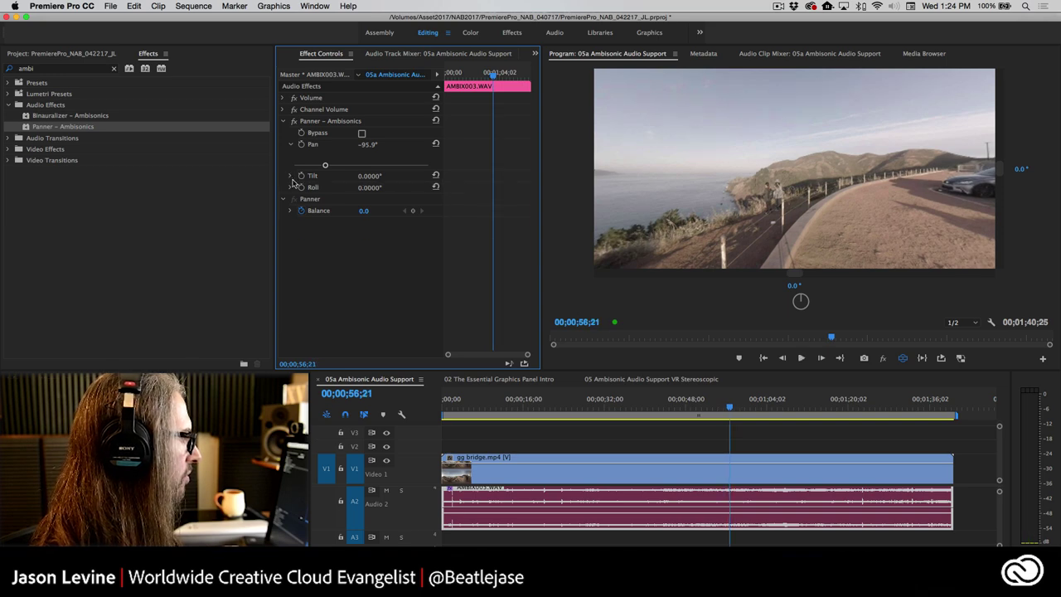
pyautogui.click(289, 177)
pyautogui.press('space')
pyautogui.moveTo(361, 199); pyautogui.dragTo(410, 197)
pyautogui.press('space')
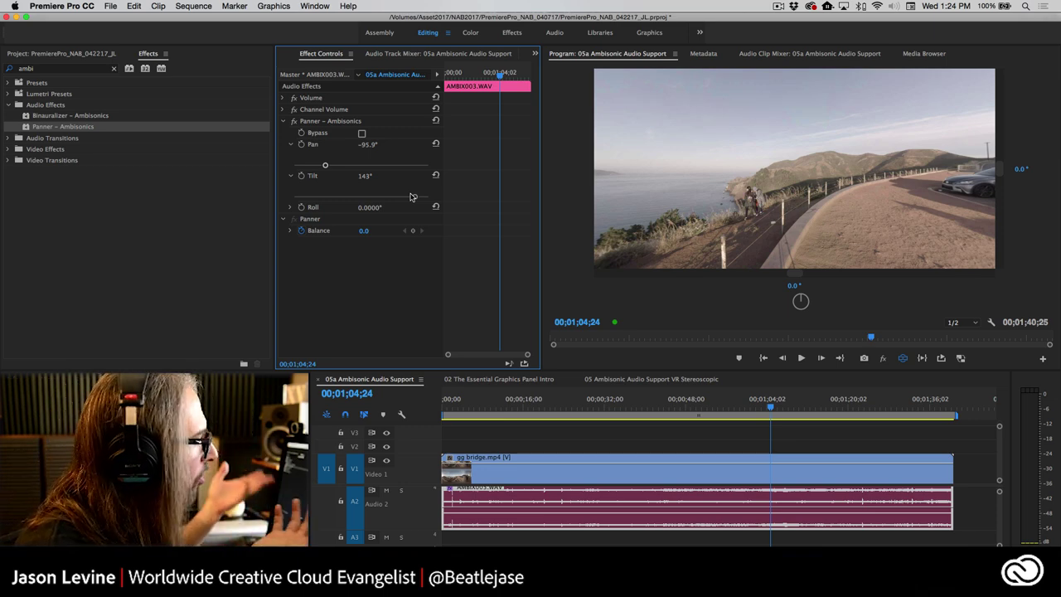
pyautogui.click(283, 121)
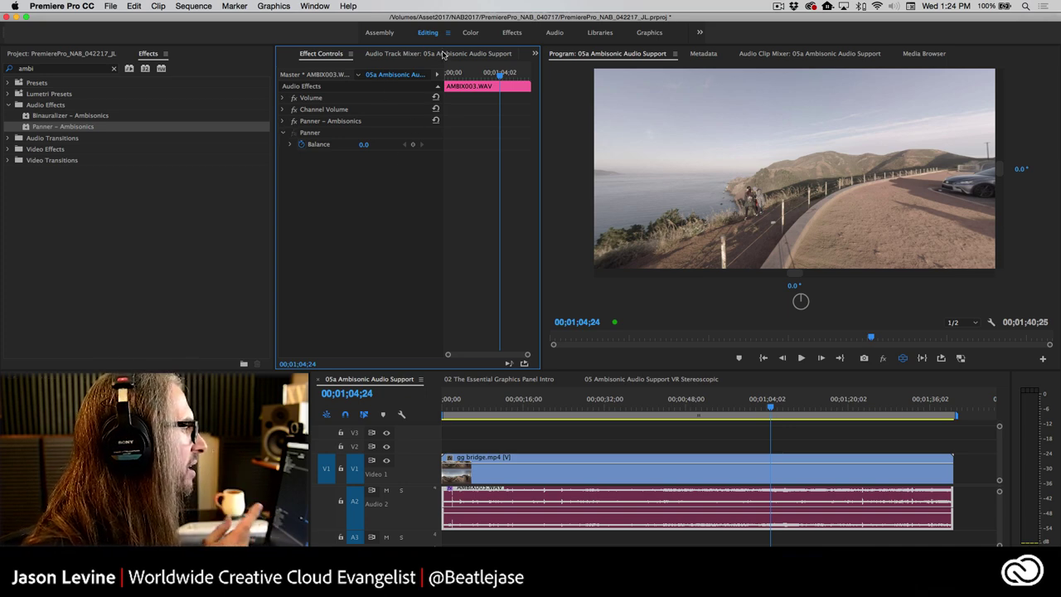
# Step: Return to the Audio Track Mixer and save the project
pyautogui.click(444, 54)
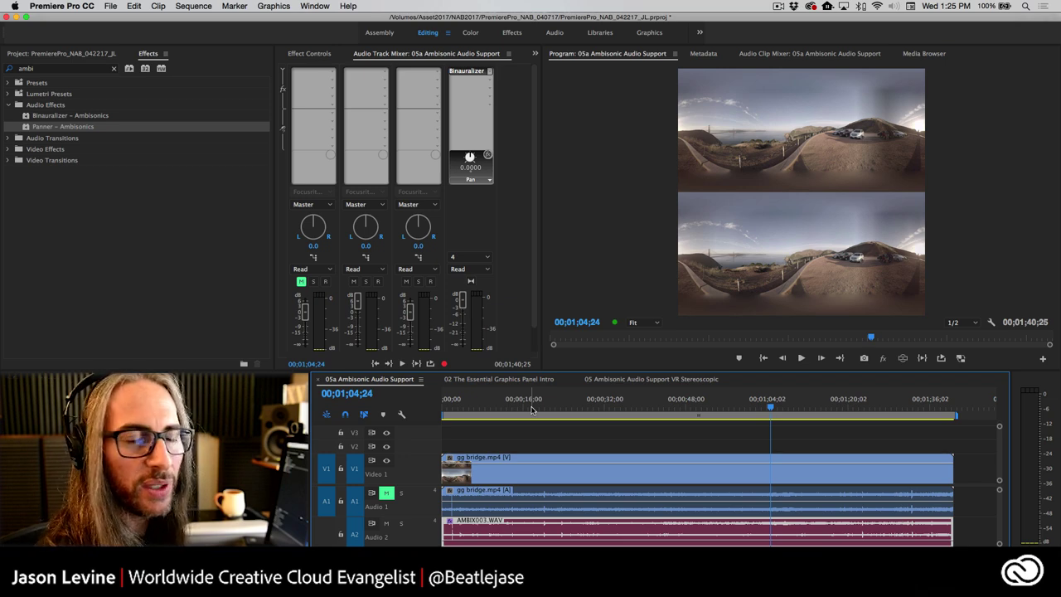
pyautogui.press('super+s')
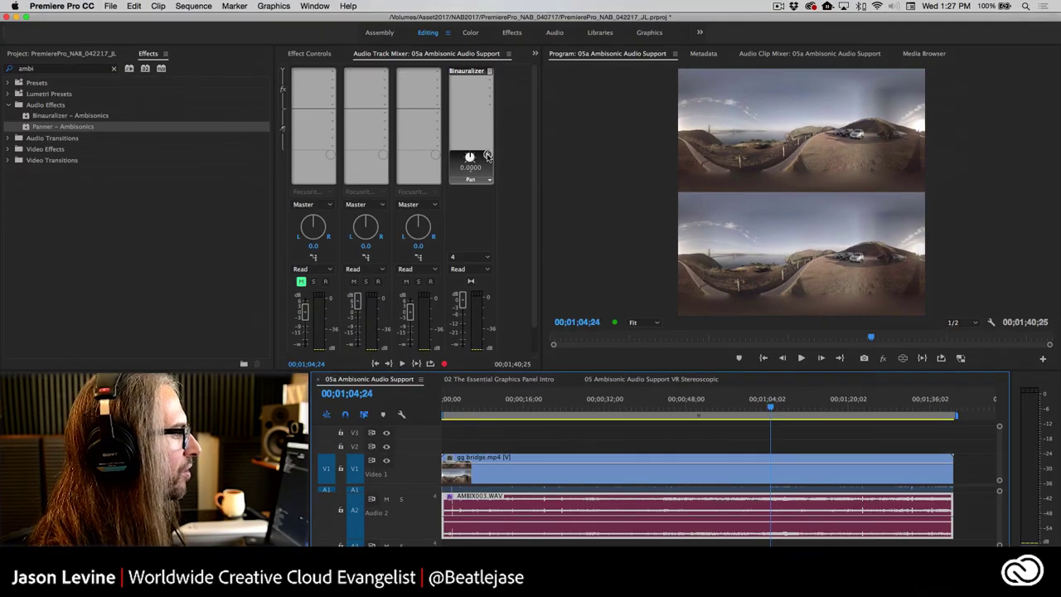
# Step: Remove the Binauralizer from the master track and open the Export Settings dialog
pyautogui.click(489, 72)
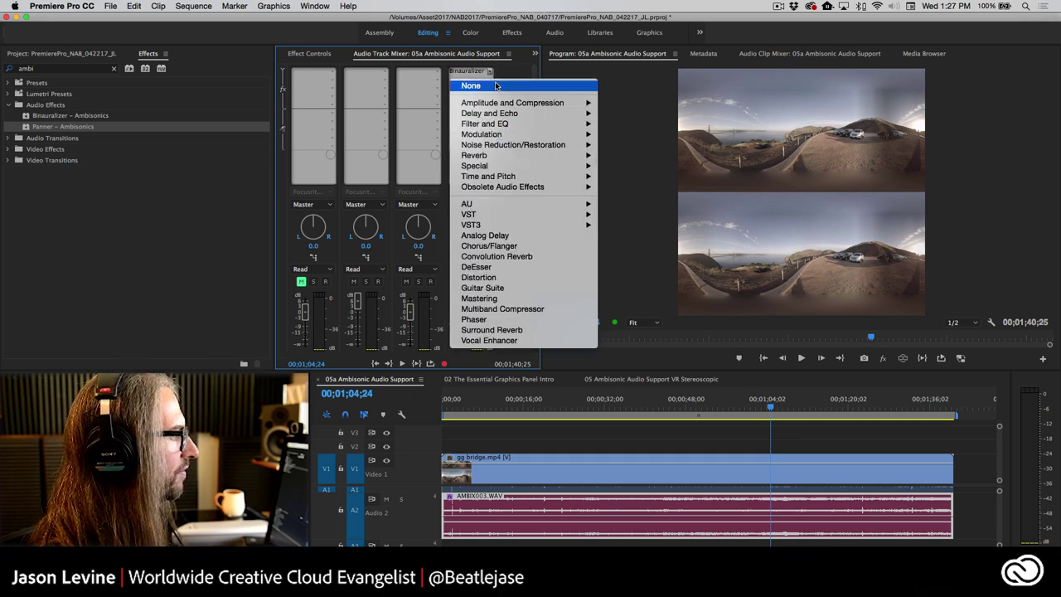
pyautogui.click(497, 86)
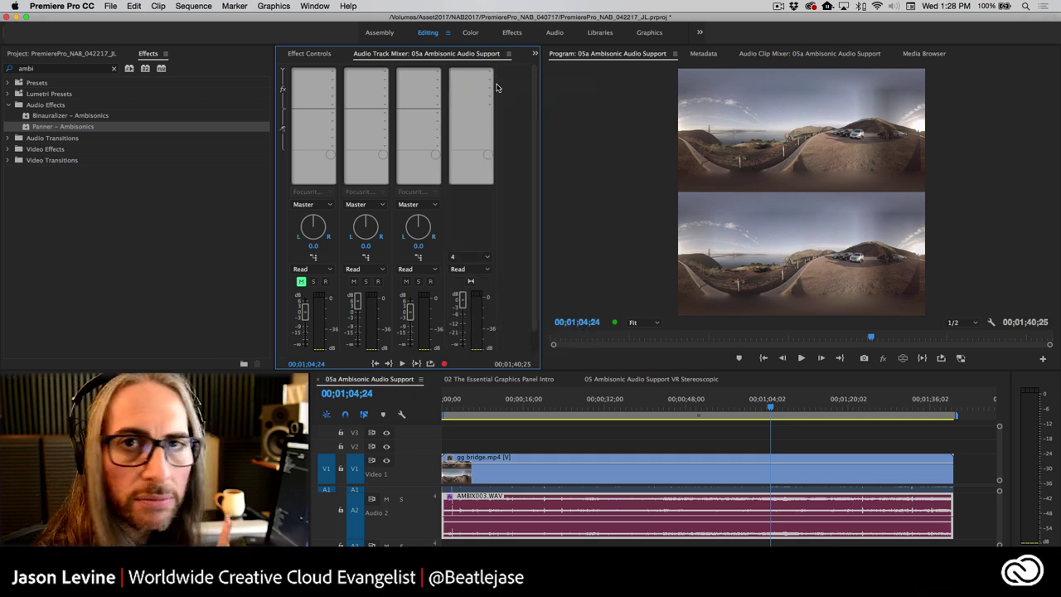
pyautogui.click(375, 388)
pyautogui.click(108, 6)
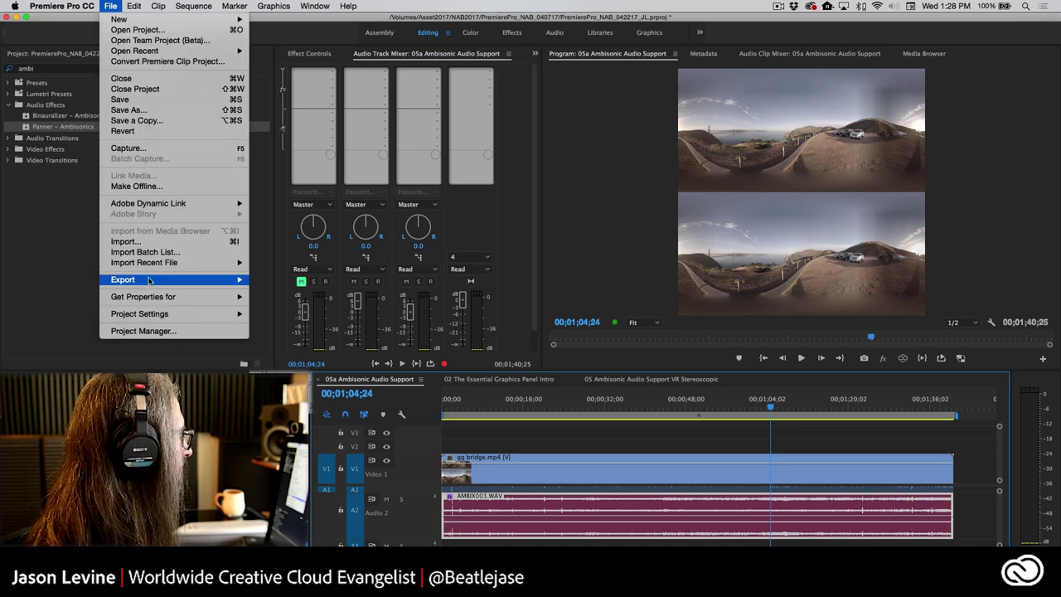
pyautogui.moveTo(236, 280)
pyautogui.click(340, 280)
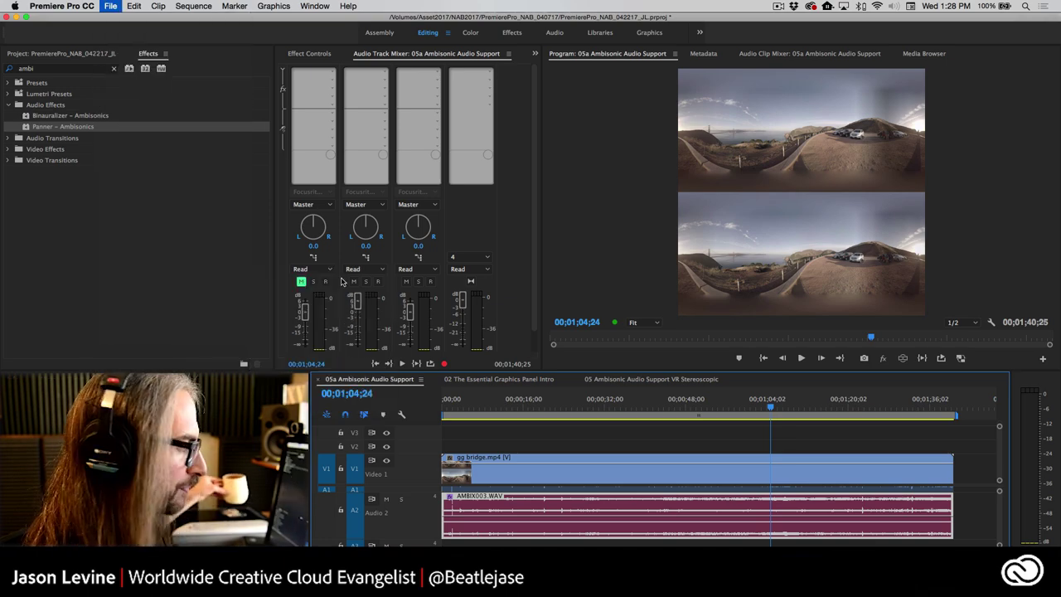
# Step: Choose the VR Over-Under 2880x2880 Ambisonics export preset
pyautogui.moveTo(509, 18); pyautogui.dragTo(489, 14)
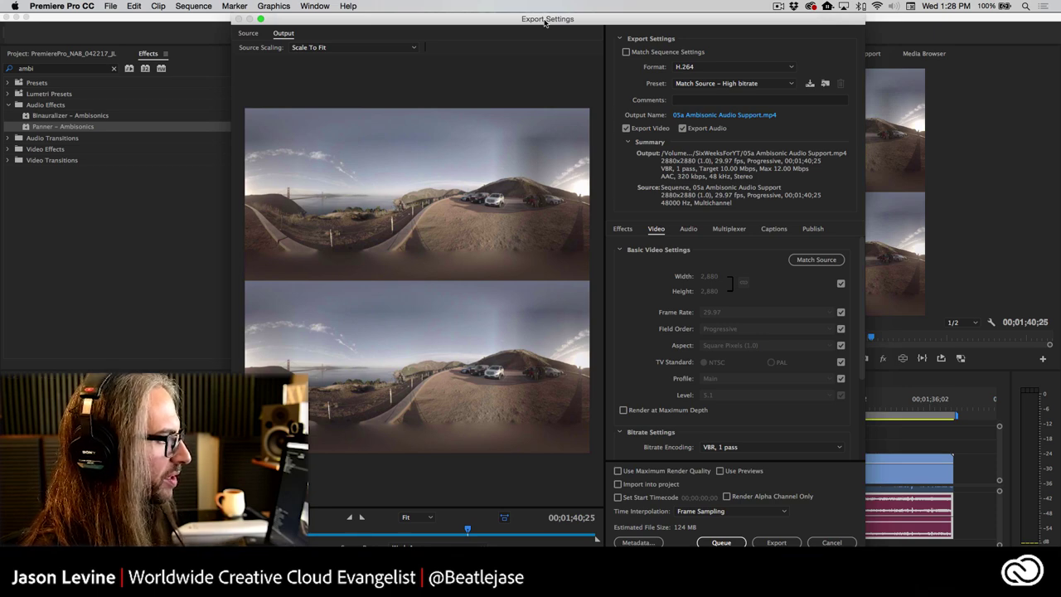
pyautogui.click(774, 85)
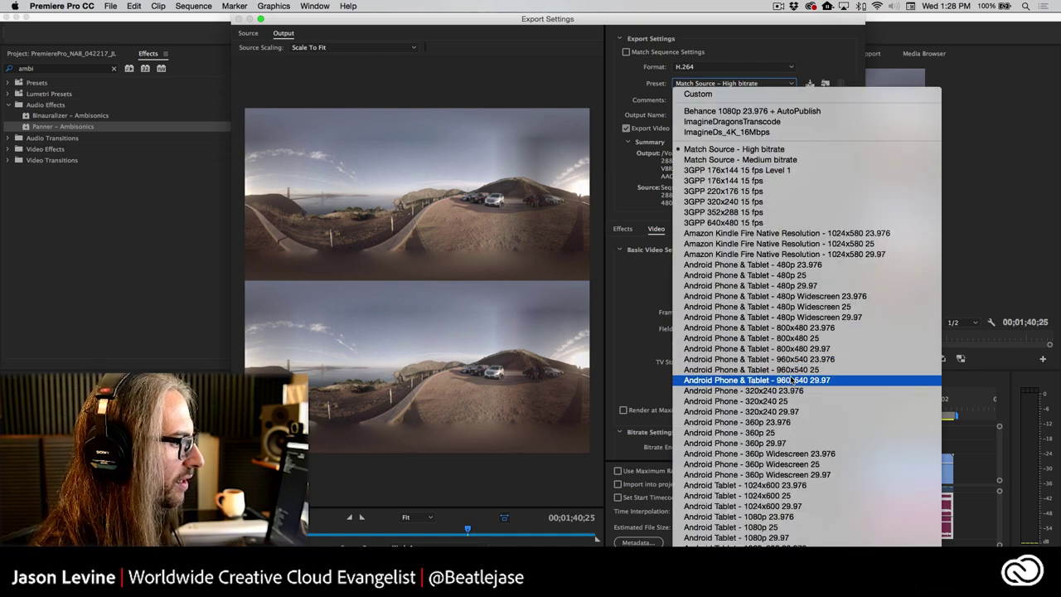
pyautogui.scroll(-10, 791, 380)
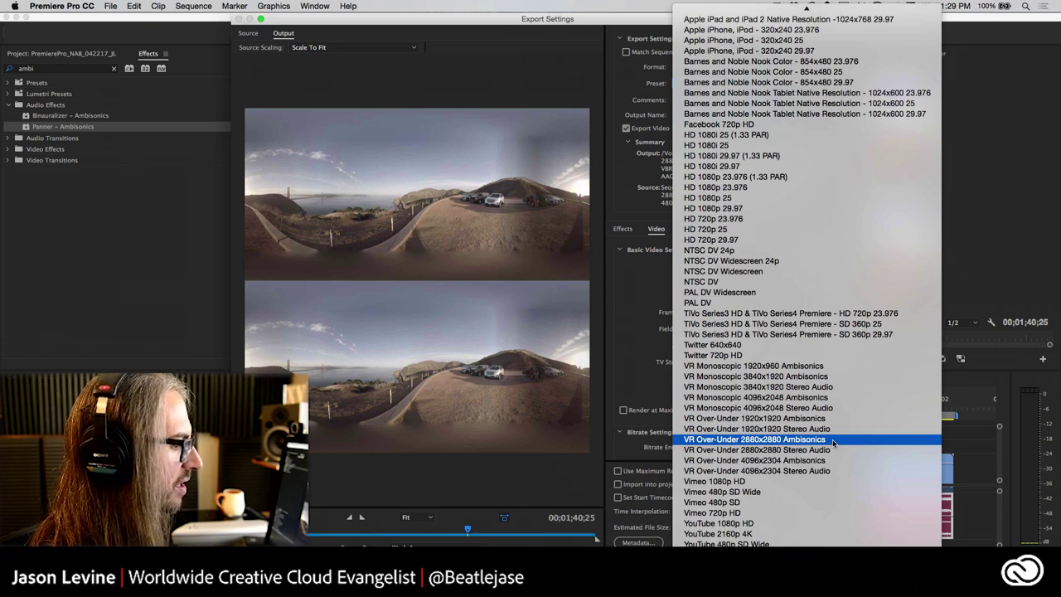
pyautogui.press('Escape')
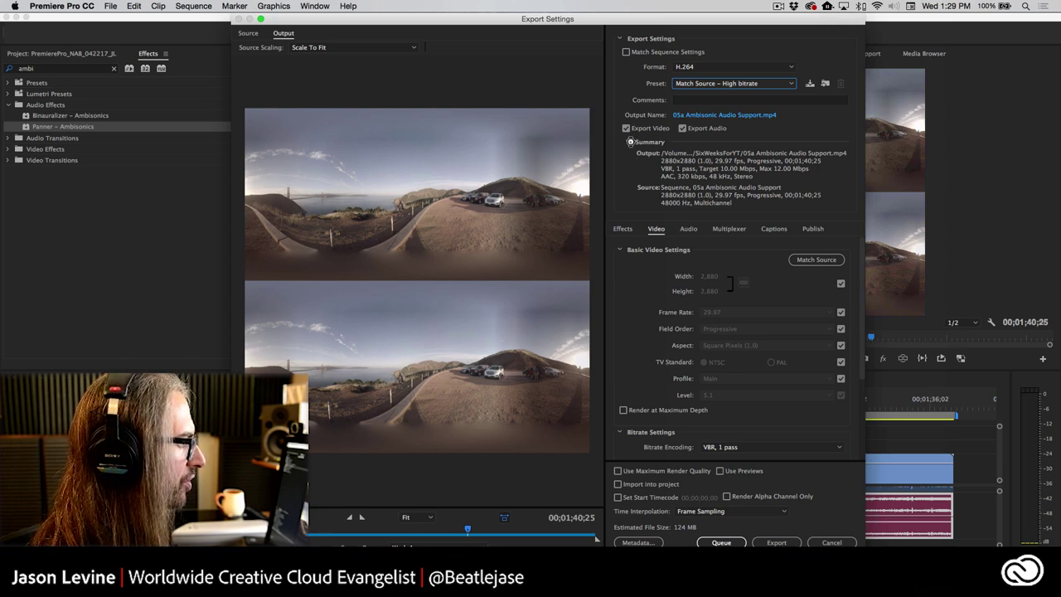
pyautogui.press('Down')
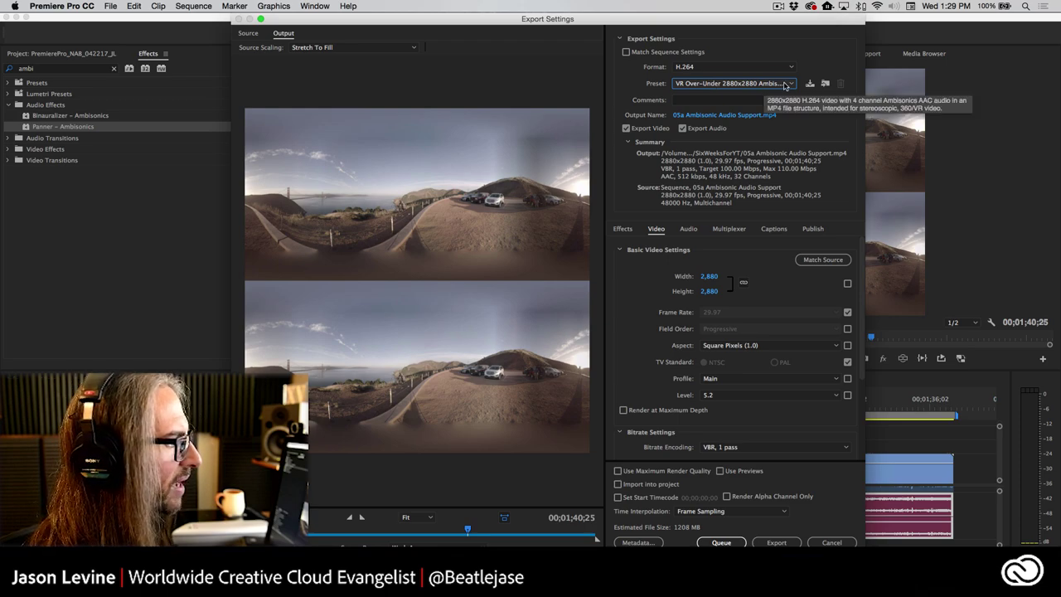
pyautogui.click(785, 86)
pyautogui.scroll(-10, 758, 369)
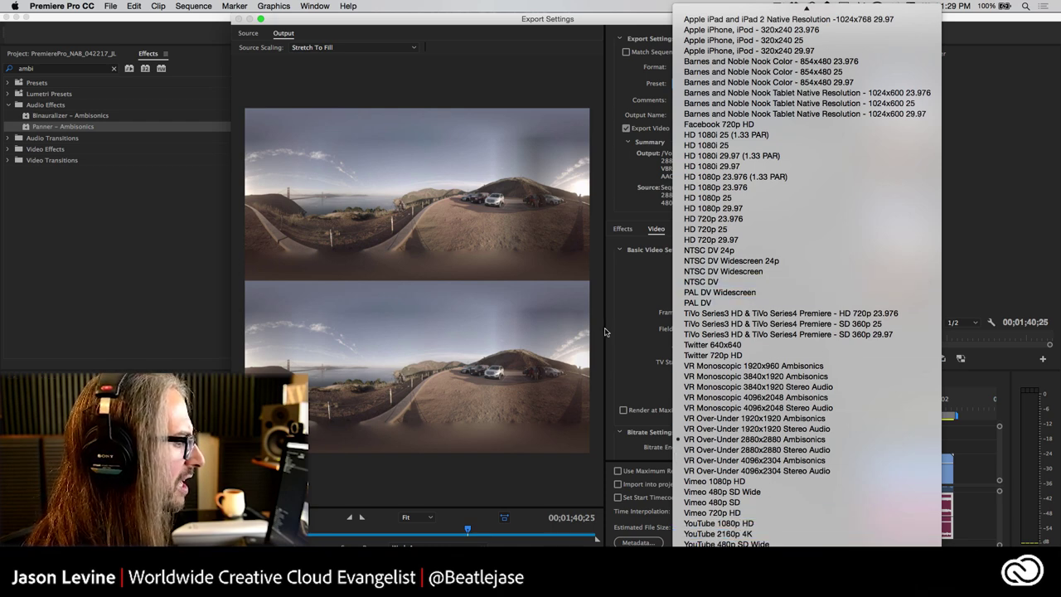
pyautogui.press('Escape')
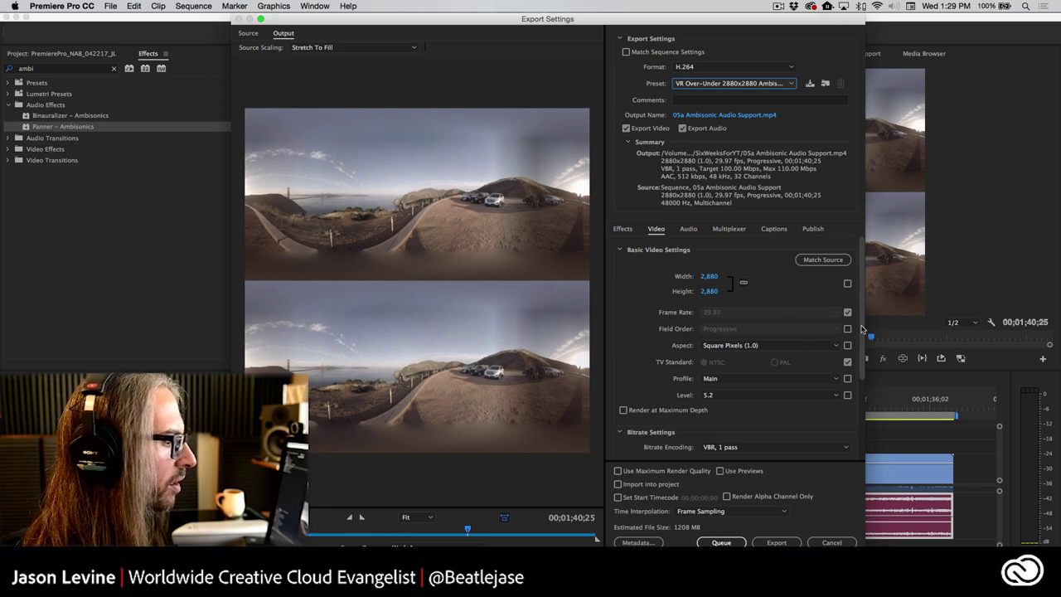
pyautogui.moveTo(863, 333); pyautogui.dragTo(866, 448)
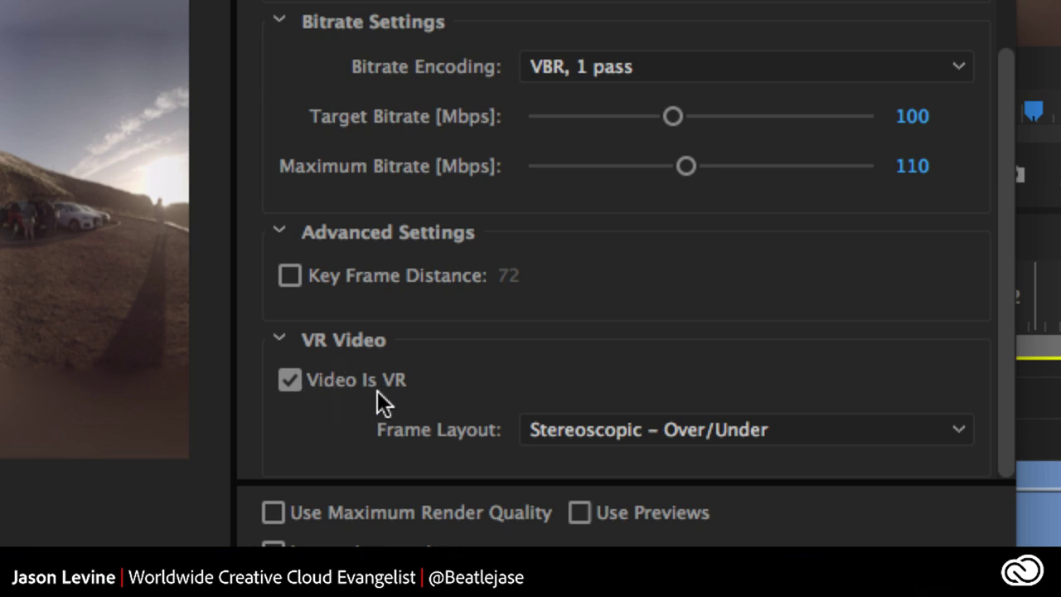
pyautogui.click(761, 431)
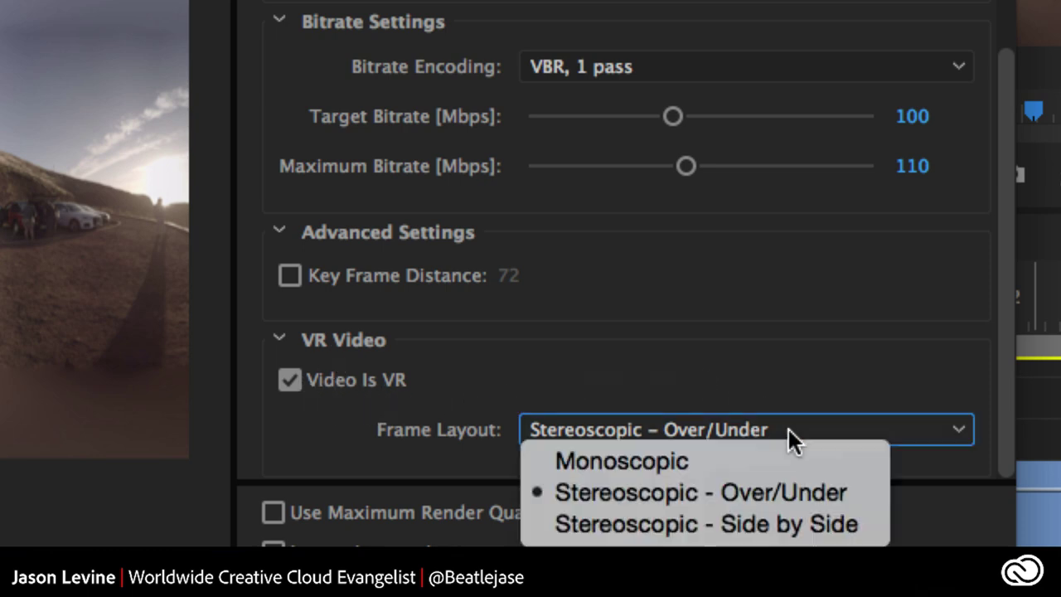
pyautogui.click(764, 391)
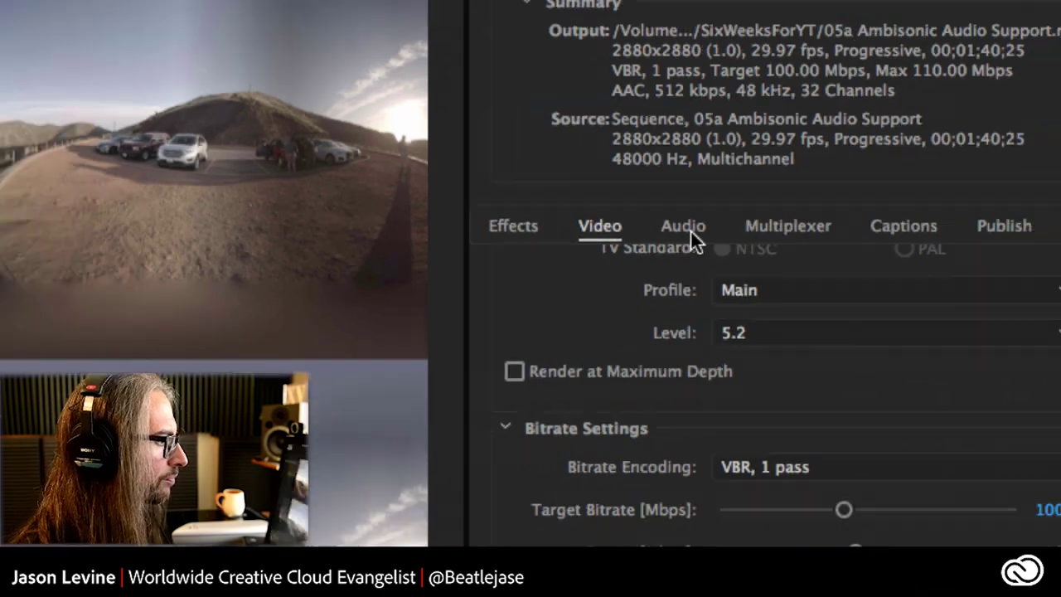
# Step: On the Audio tab, keep 4.0 channels and a 512 kbps audio bitrate
pyautogui.click(690, 231)
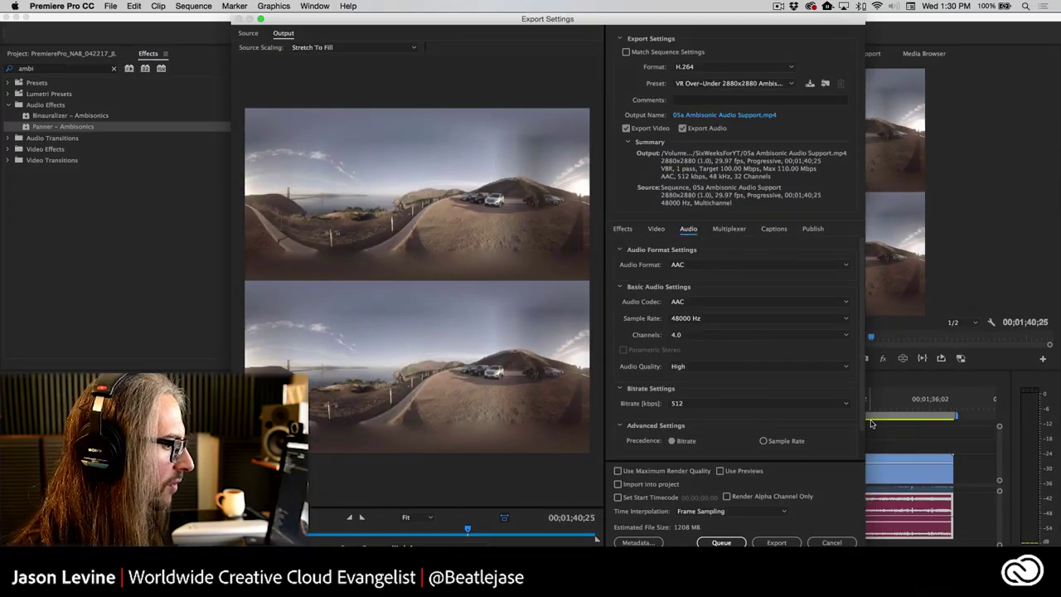
pyautogui.scroll(-2, 854, 357)
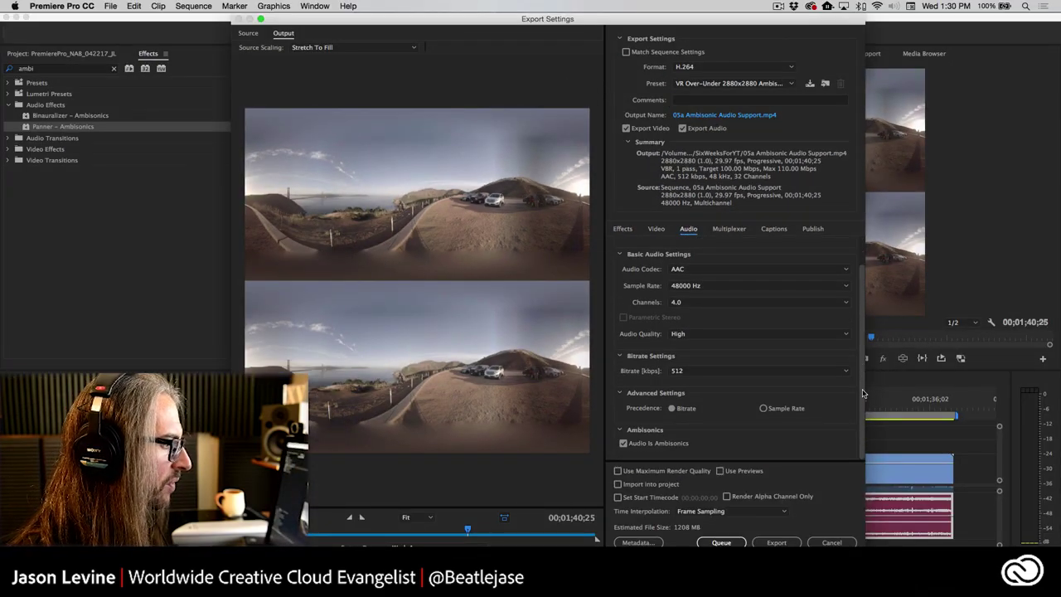
pyautogui.scroll(2, 829, 348)
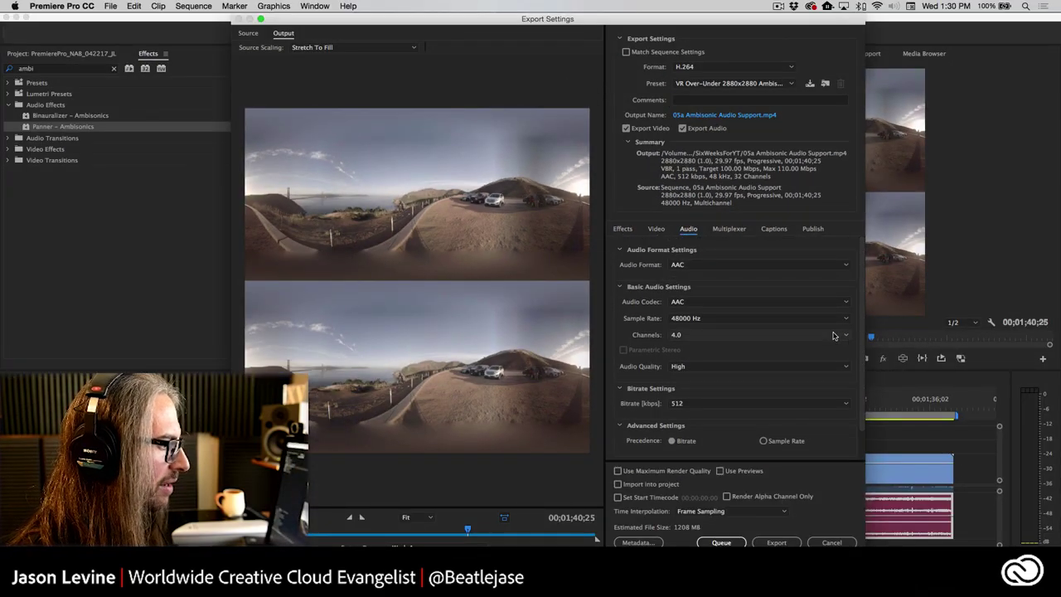
pyautogui.click(711, 335)
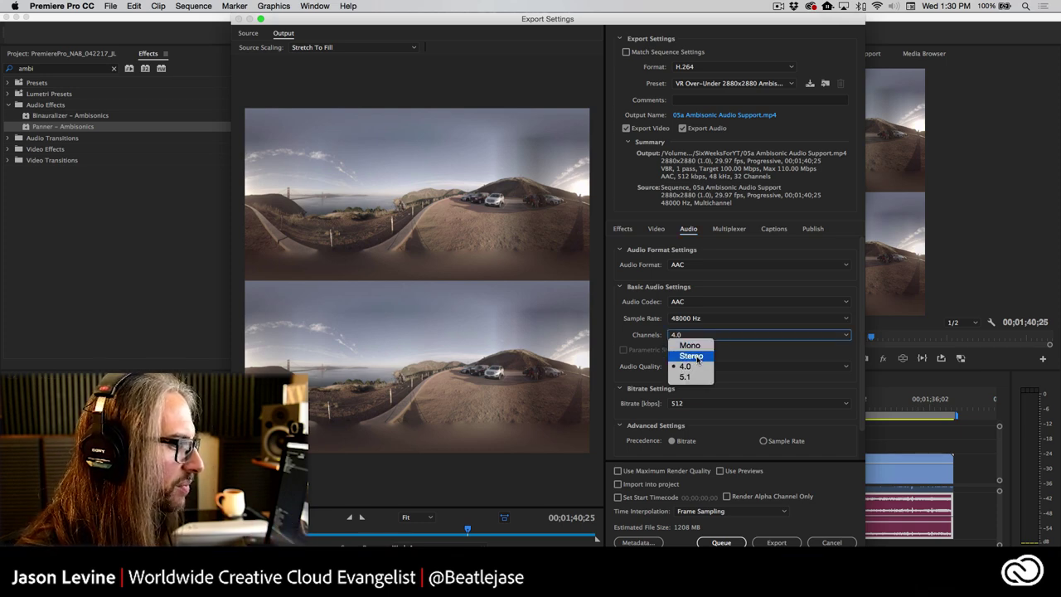
pyautogui.click(695, 366)
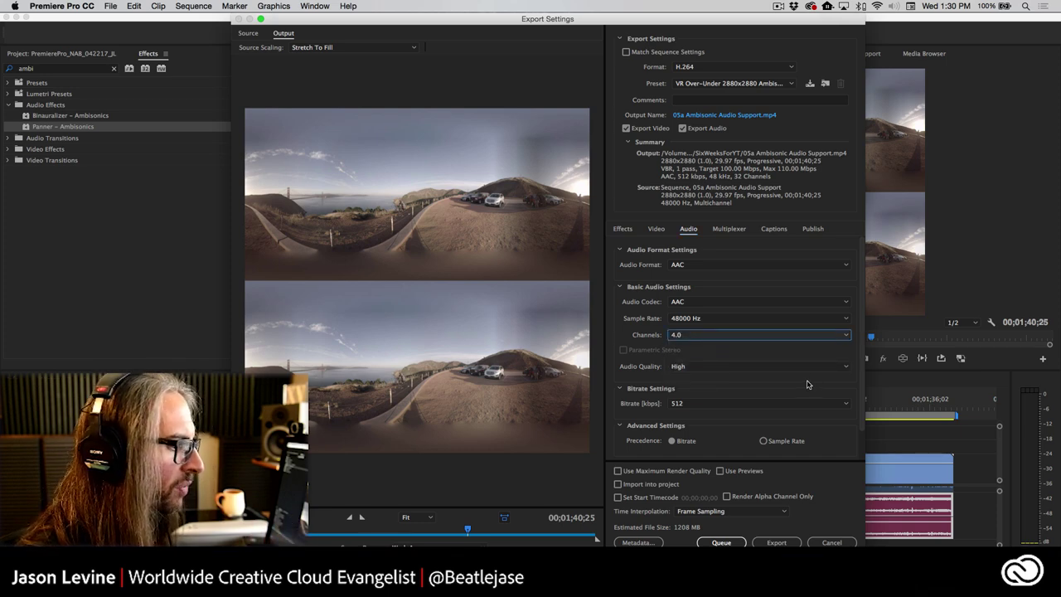
pyautogui.scroll(-2, 865, 383)
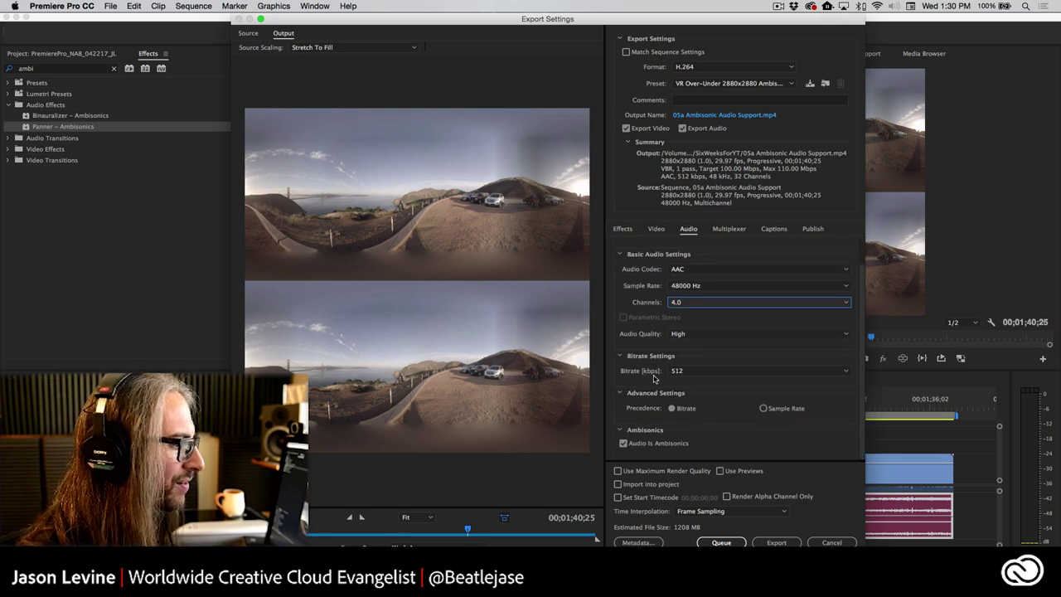
pyautogui.click(713, 372)
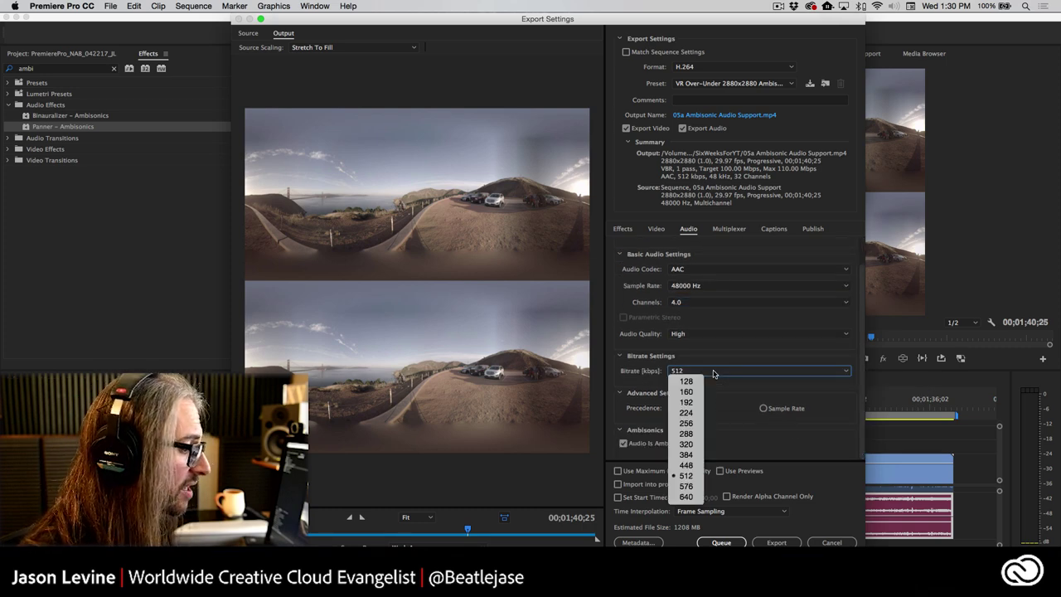
pyautogui.click(685, 476)
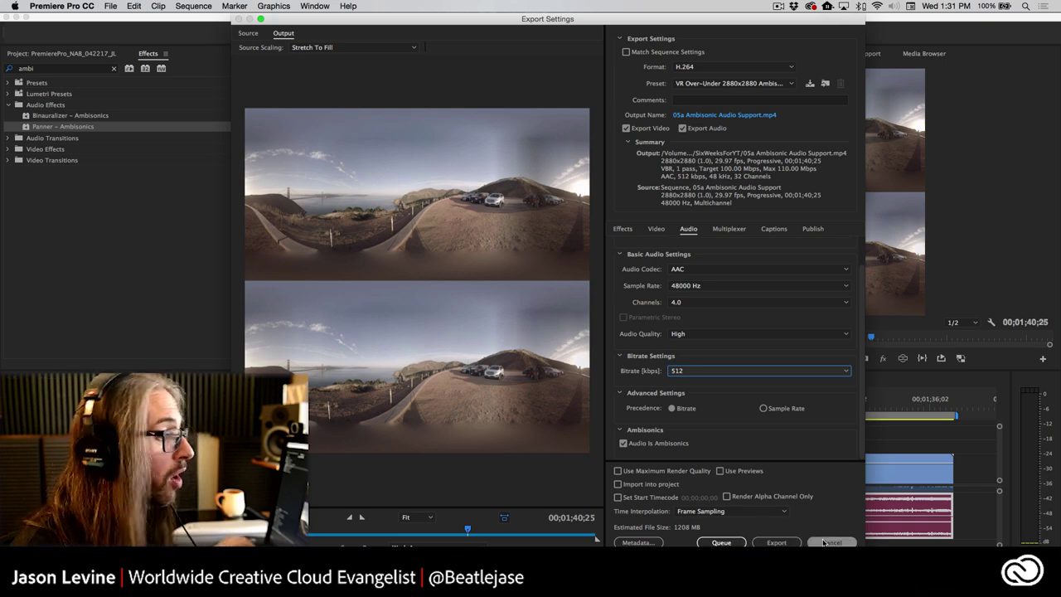
# Step: Enable YouTube publishing on the Publish tab
pyautogui.click(807, 232)
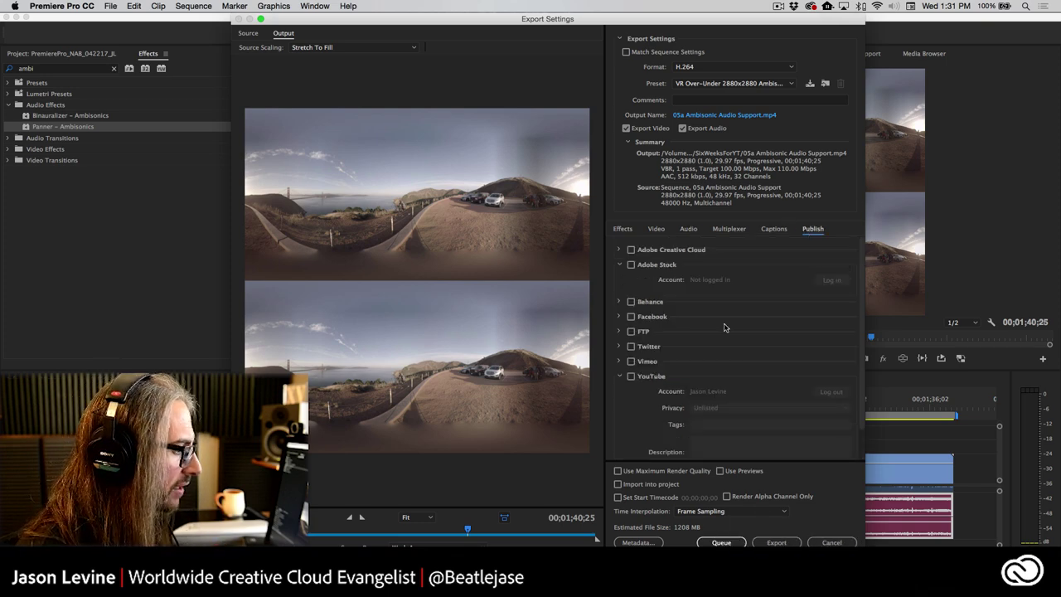
pyautogui.click(630, 376)
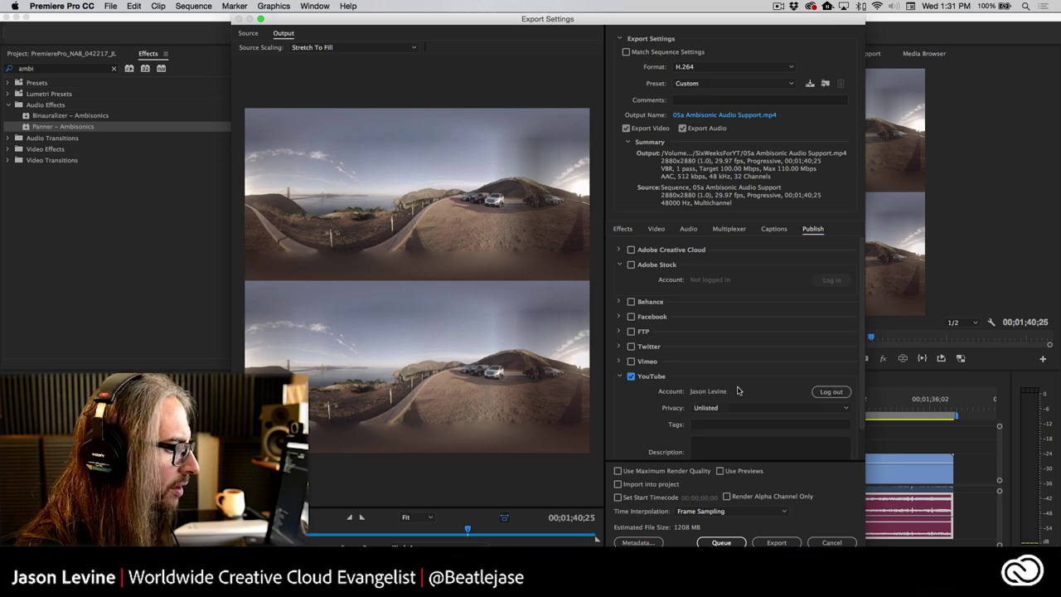
pyautogui.scroll(-2, 744, 390)
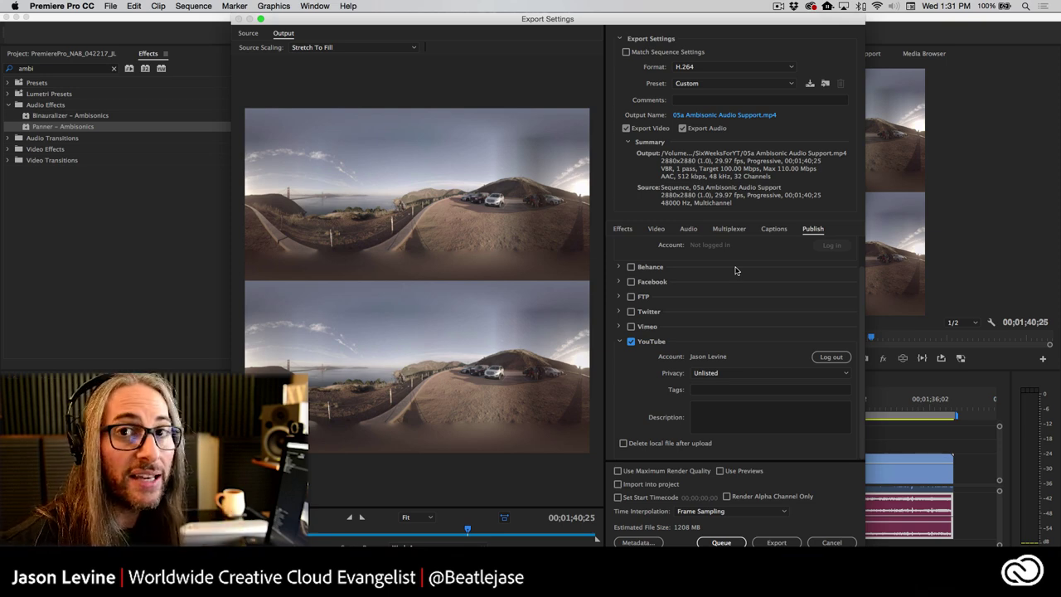
# Step: Close Export Settings and turn on VR video display in the Program monitor, rotating the view slightly
pyautogui.click(831, 542)
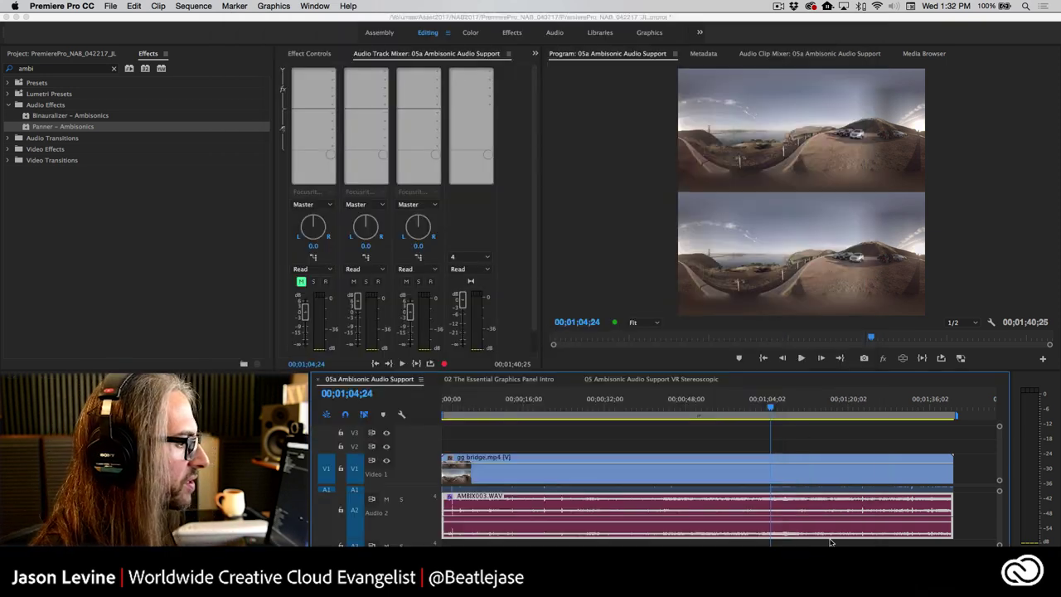
pyautogui.click(909, 359)
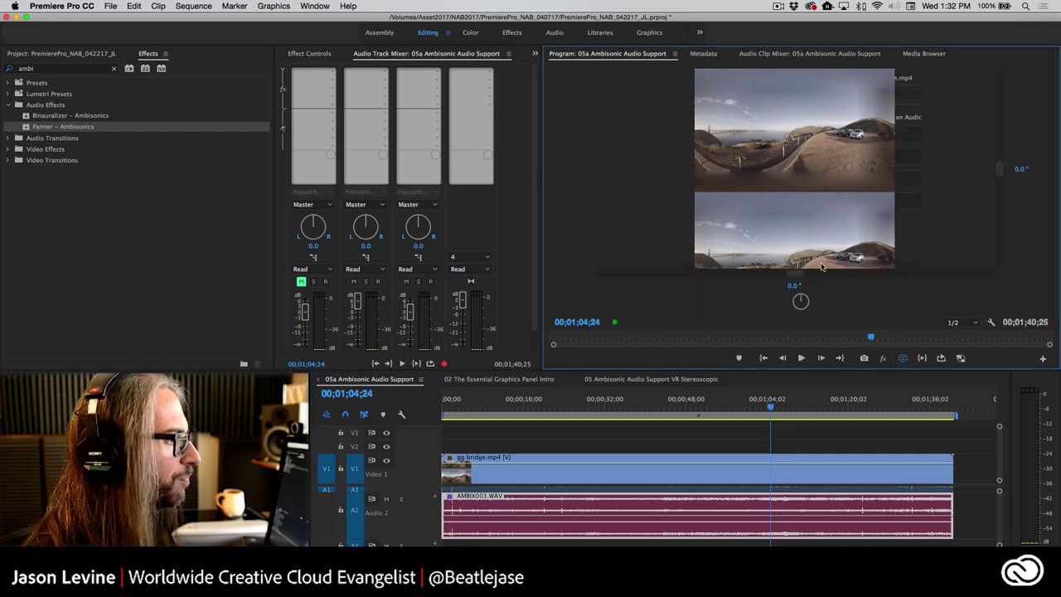
pyautogui.moveTo(842, 207)
pyautogui.mouseDown()
pyautogui.moveTo(603, 215)
pyautogui.moveTo(969, 203)
pyautogui.moveTo(828, 215)
pyautogui.mouseUp()
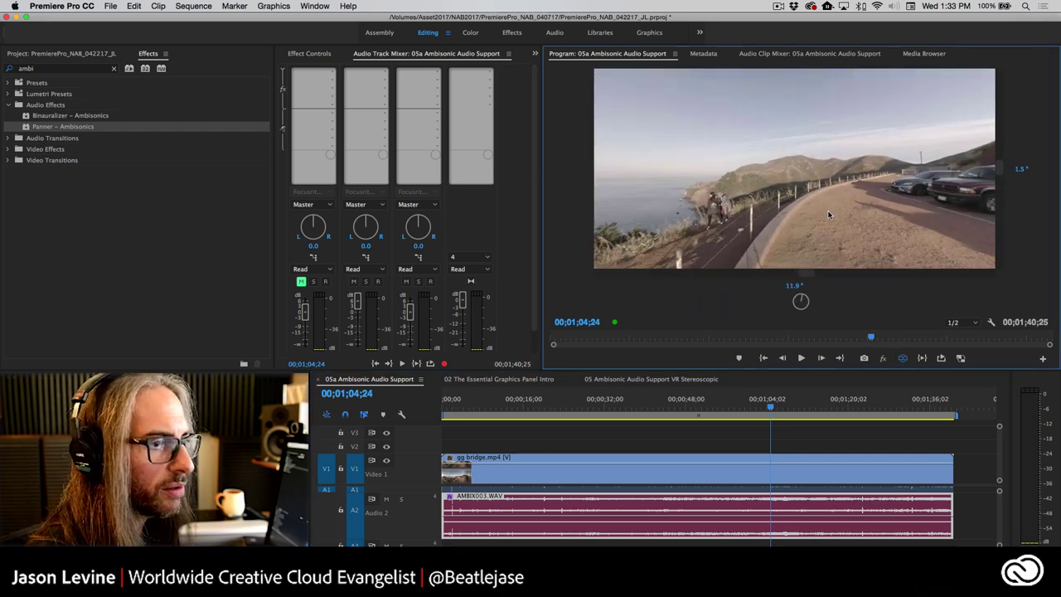